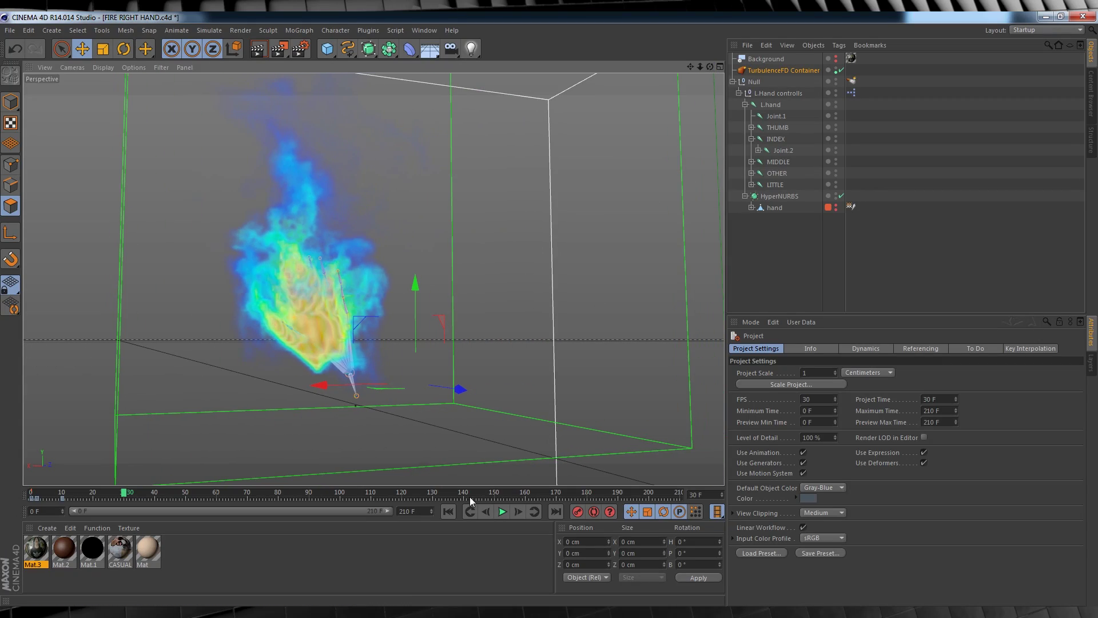
Rewind the hand flame simulation to its first frame, play it, then stop playback.
click(465, 513)
click(501, 512)
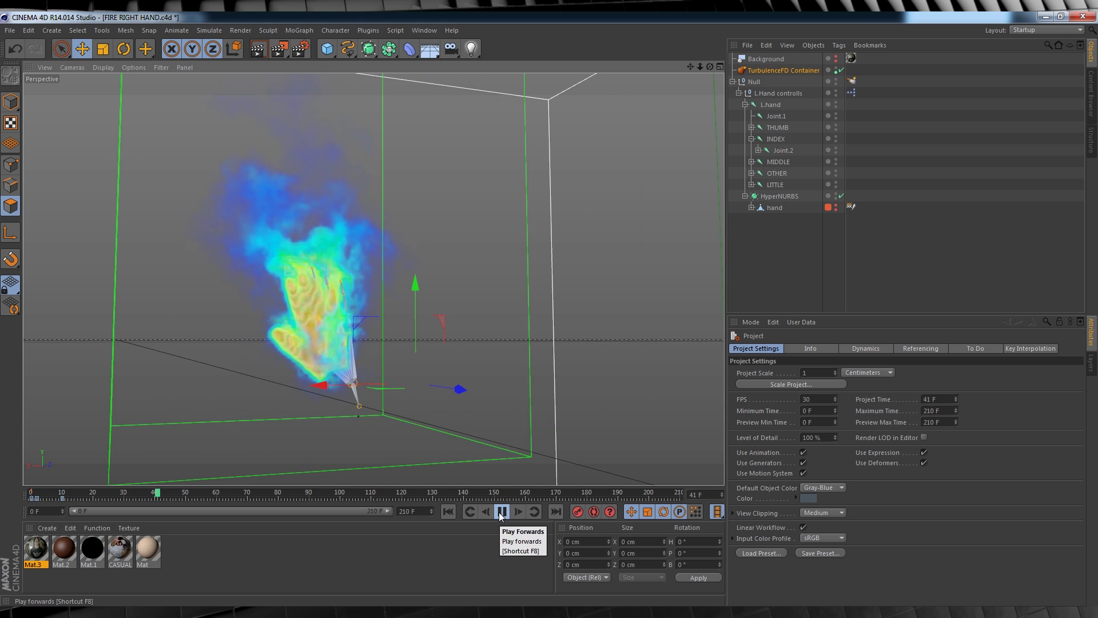
click(501, 512)
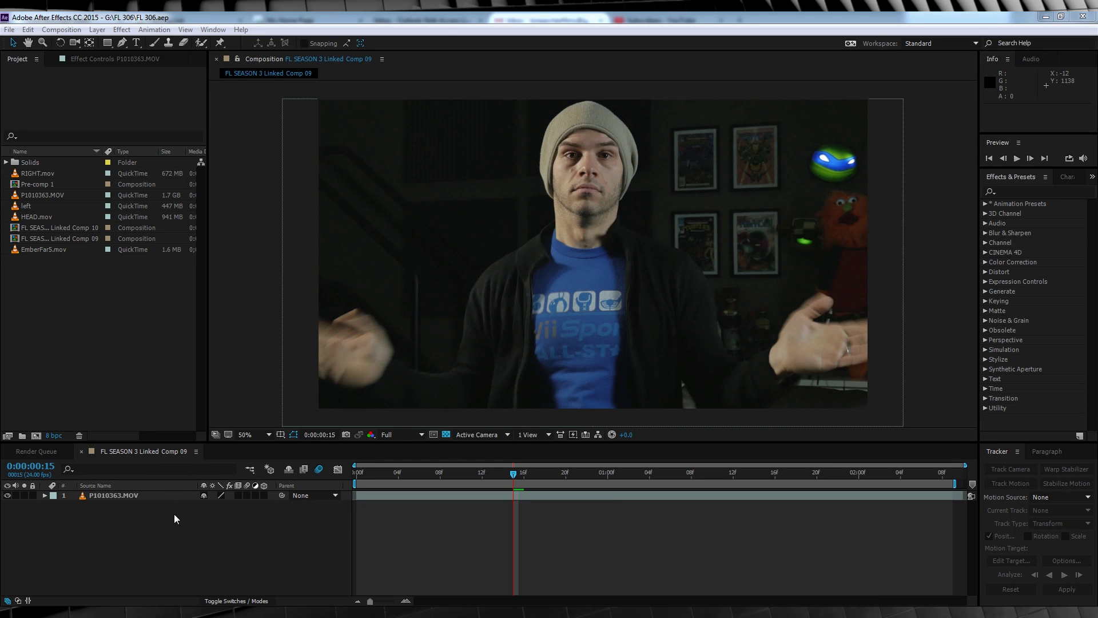
Add two null object layers named right eye and left eye.
click(185, 532)
click(97, 30)
mouse_move(111, 43)
click(320, 93)
click(94, 32)
click(320, 93)
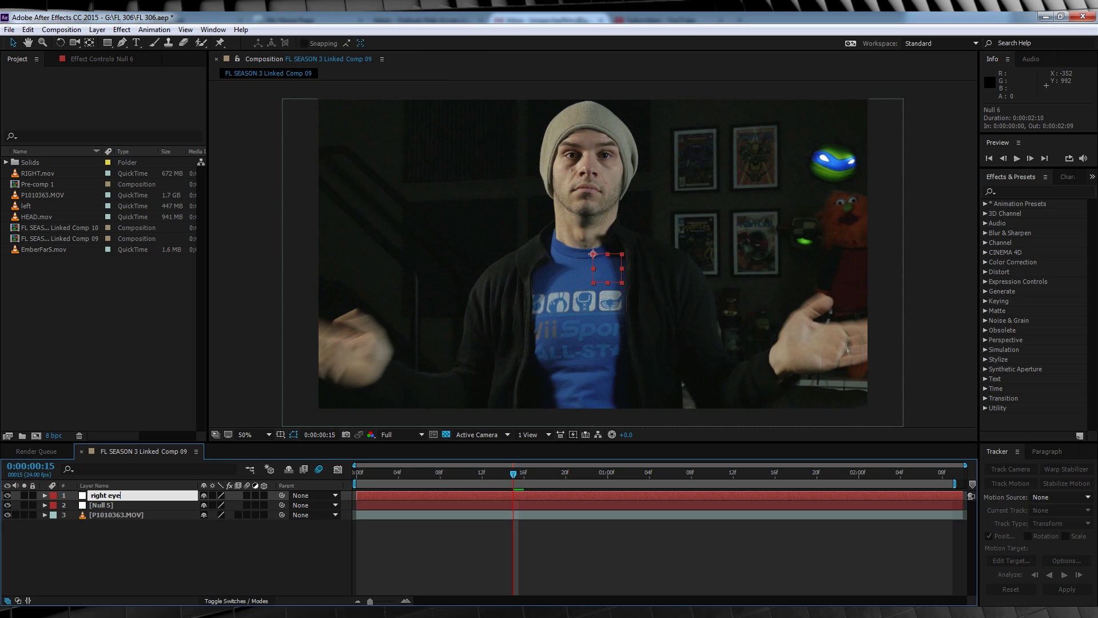
click(95, 507)
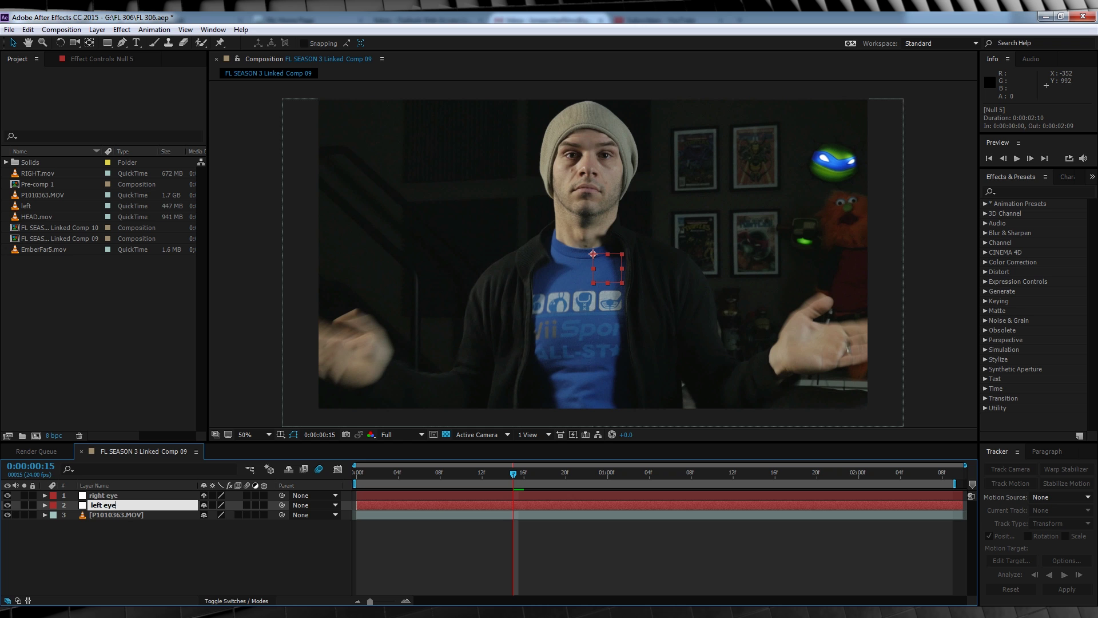
click(123, 544)
Motion-track the actor's eye on P1010363.MOV and apply the track to the right eye null.
click(122, 515)
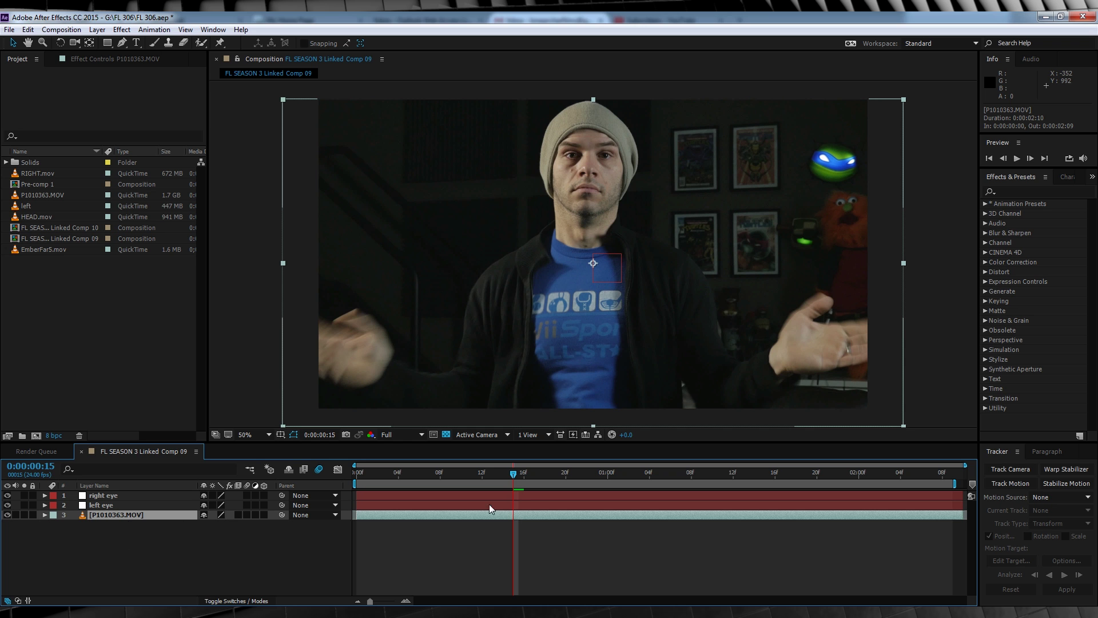
click(1014, 486)
drag(625, 266, 594, 236)
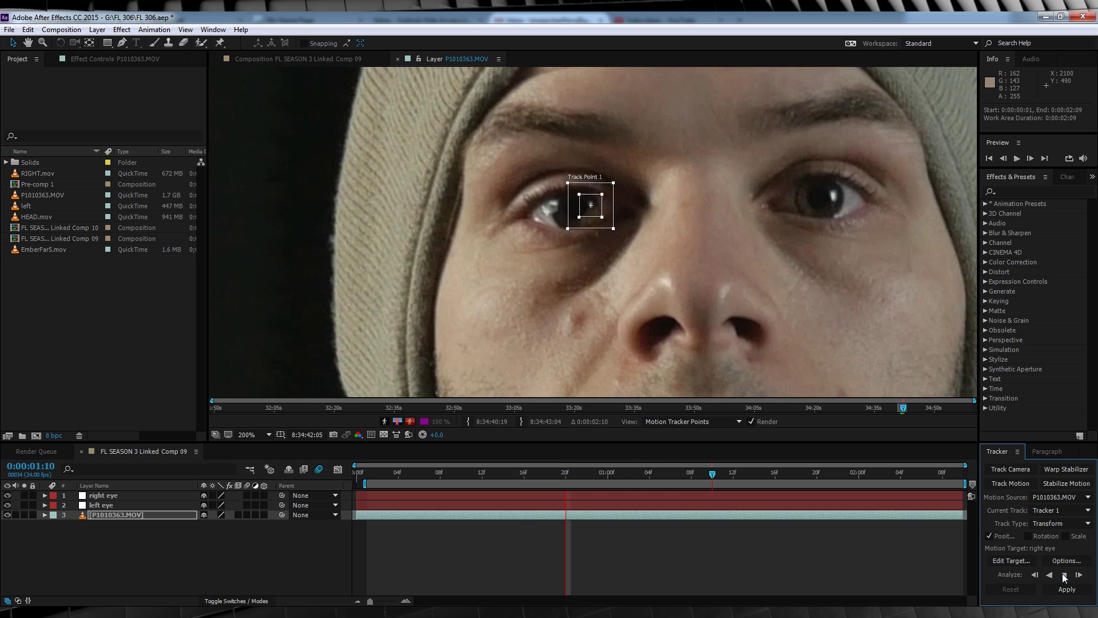
click(1063, 574)
drag(736, 472, 524, 472)
drag(592, 251, 617, 229)
key(Page_Up)
key(Page_Up)
key(Page_Up)
key(Page_Up)
key(Page_Up)
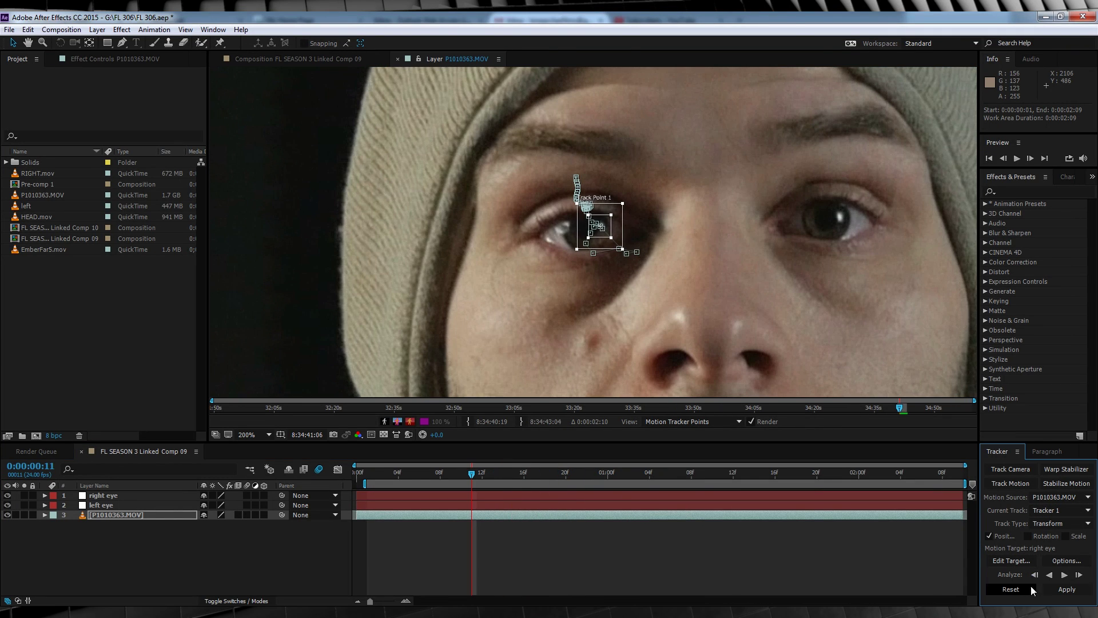
click(1011, 560)
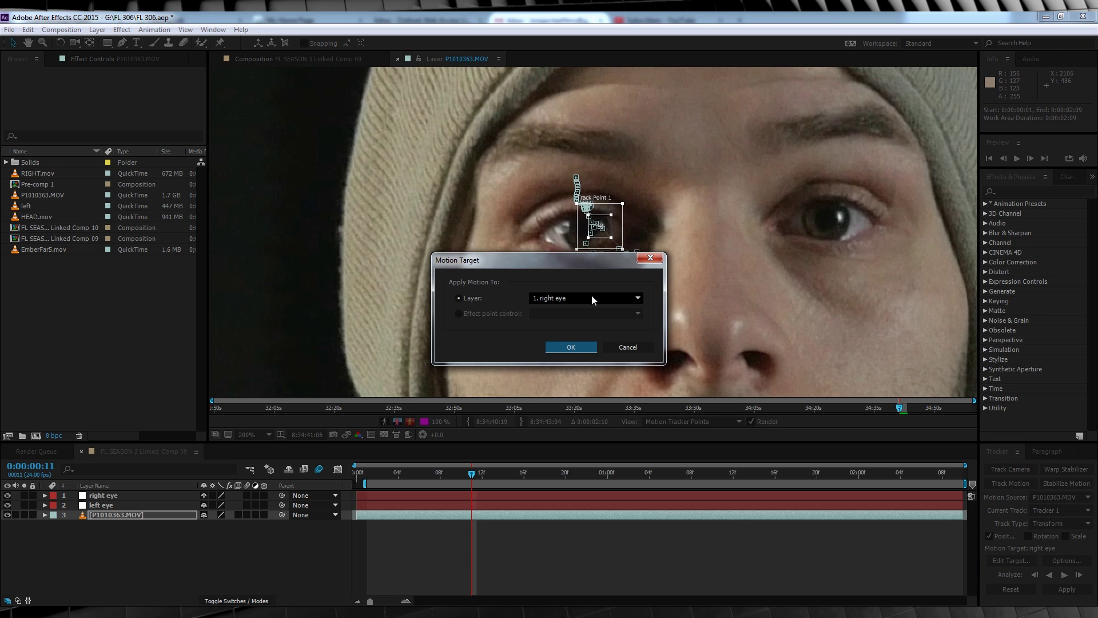
click(582, 347)
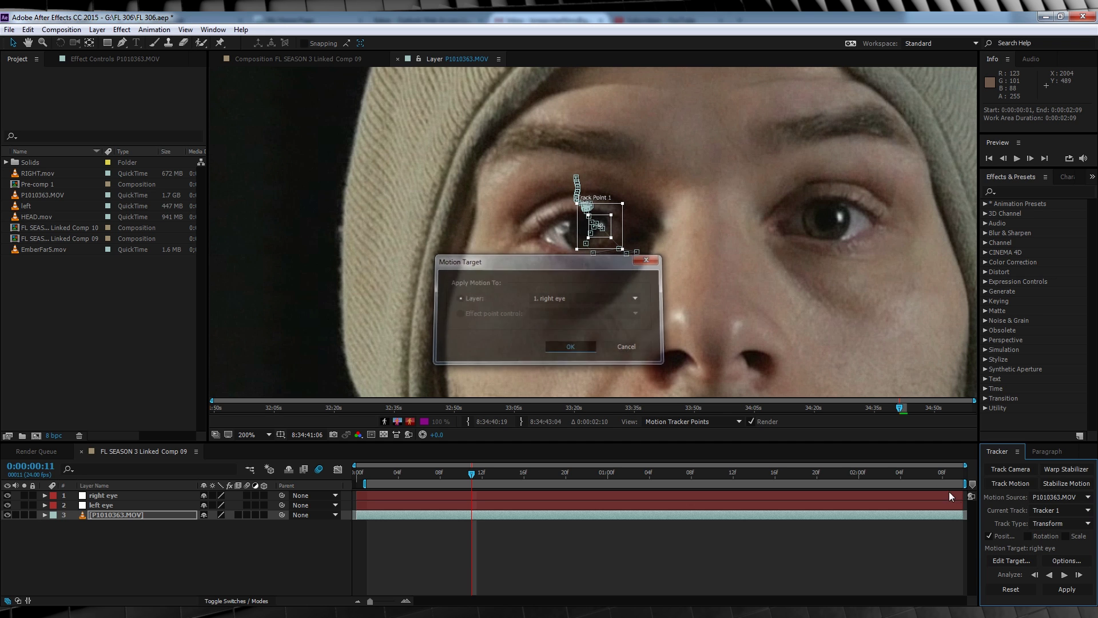
click(1068, 589)
Confirm the right eye track and start a second motion track on the footage.
click(540, 327)
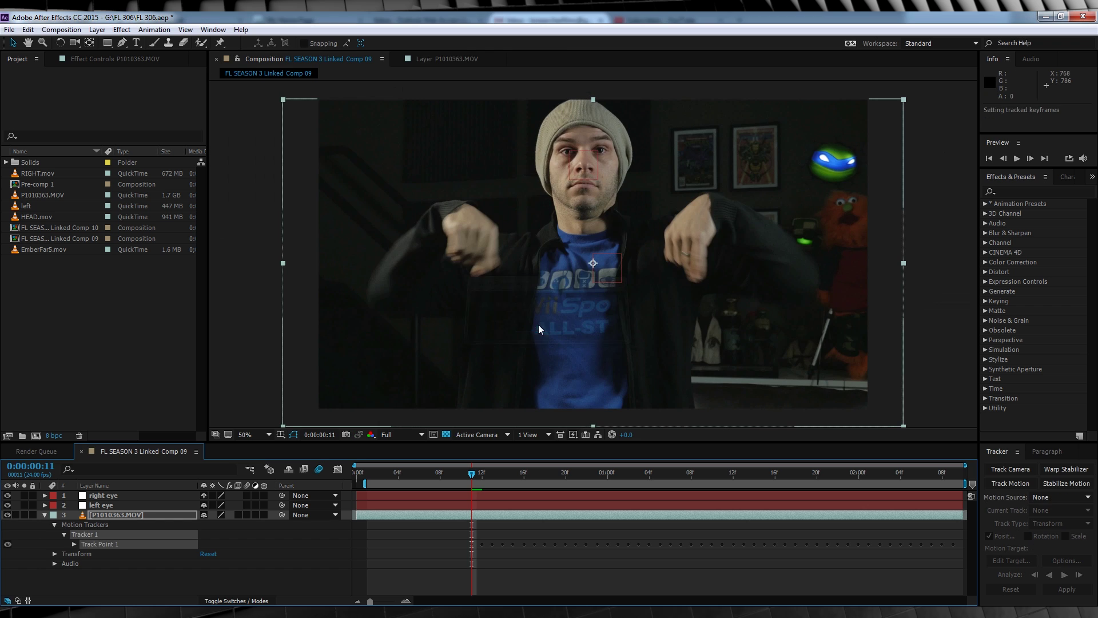
click(1010, 484)
click(1064, 574)
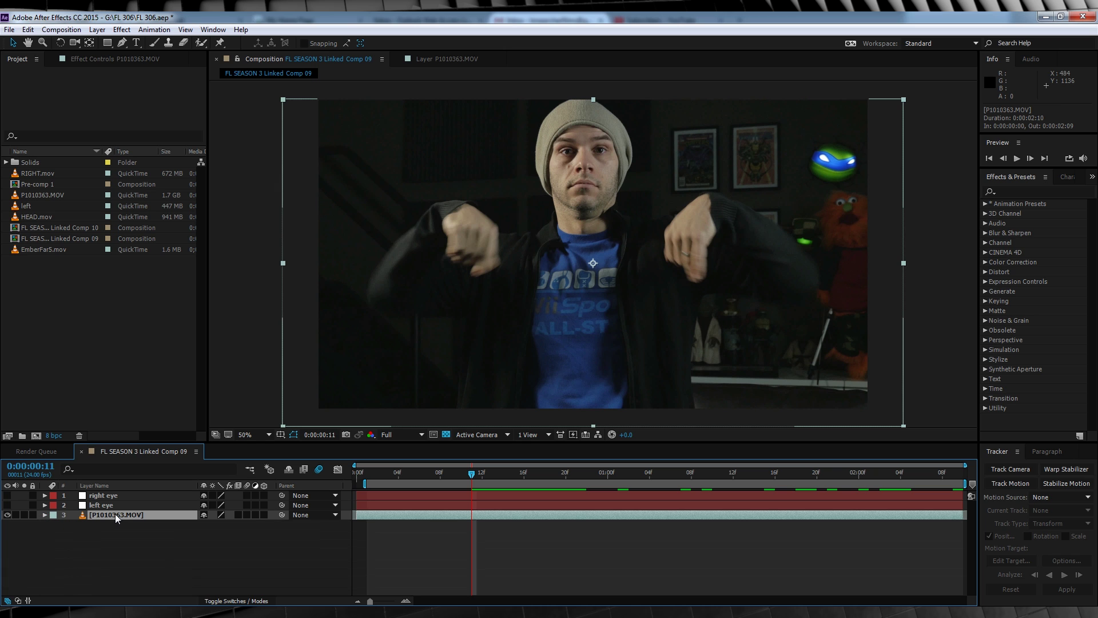
Duplicate the P1010363.MOV layer and move to about 0:00:00:11 for the top copy's start.
key(ctrl+d)
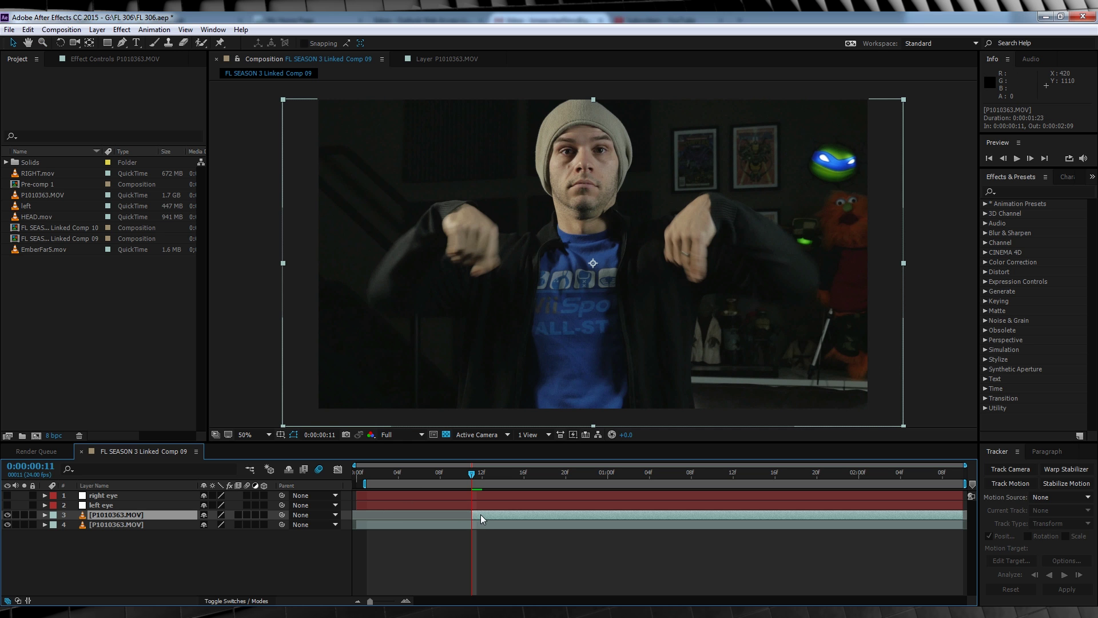
scroll(594, 148, up, 4)
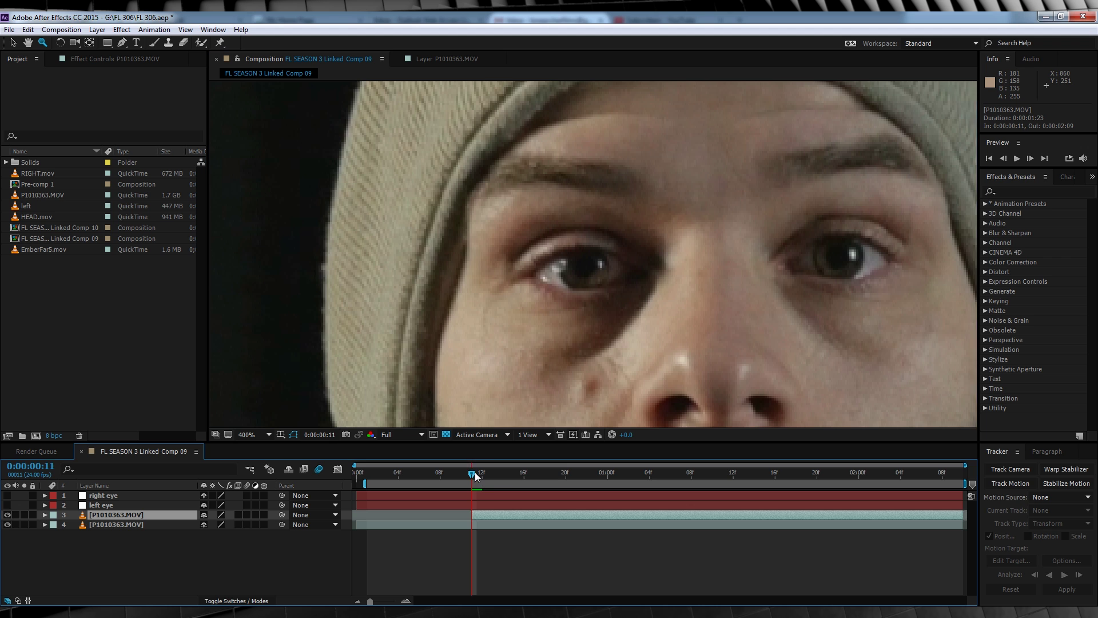
drag(484, 475, 606, 473)
Draw masks around the eyes on the top footage copy and prepare them for mask tracking.
key(g)
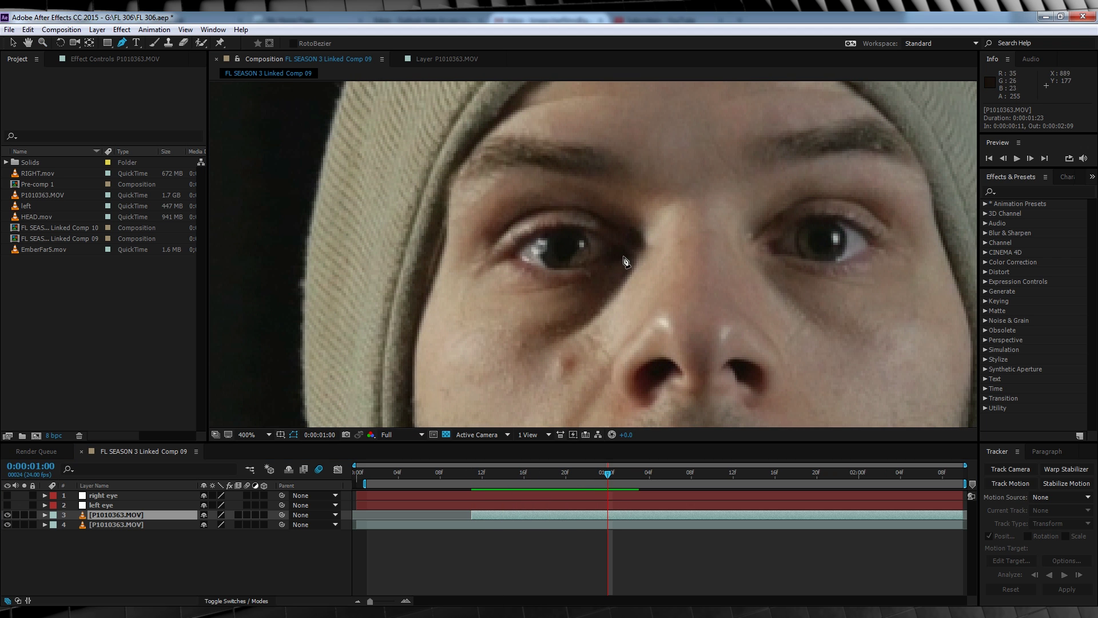
click(624, 254)
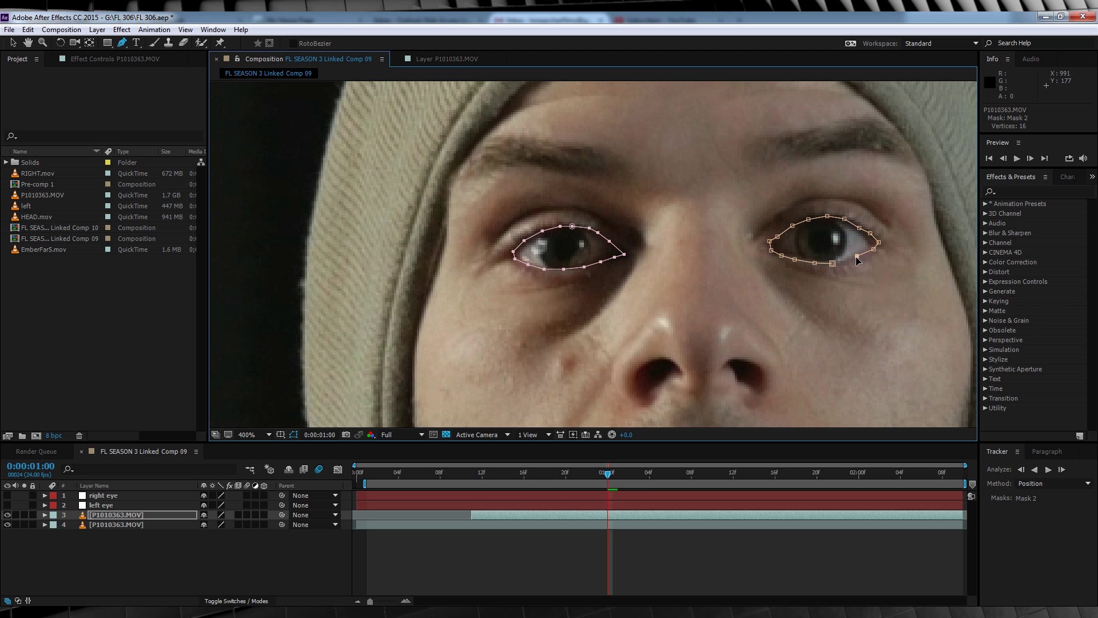
click(44, 516)
click(55, 534)
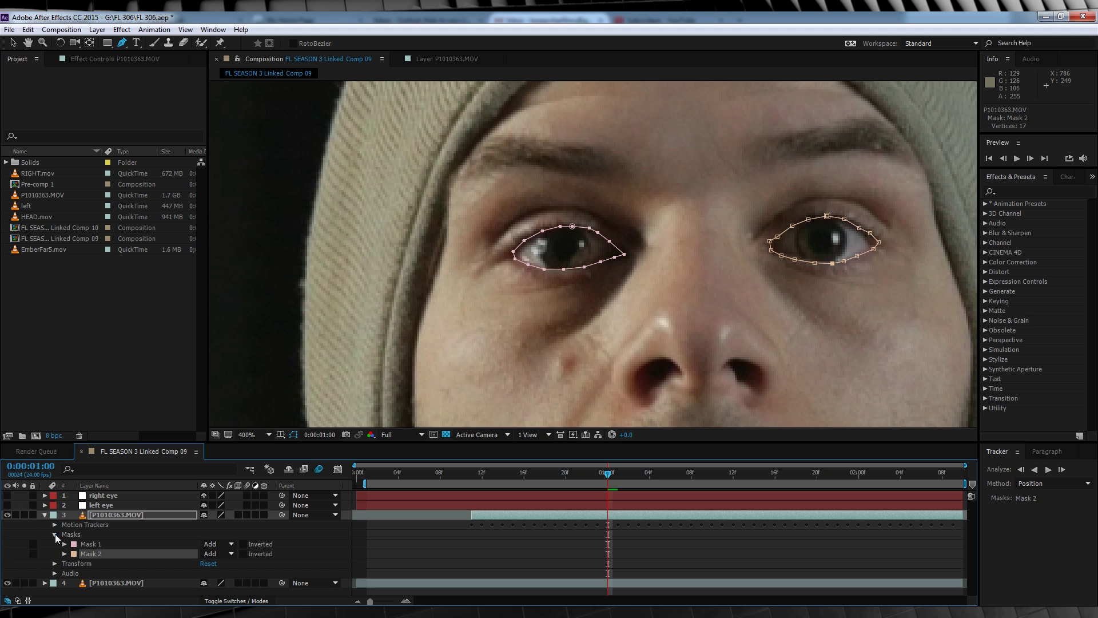
click(127, 553)
Track Mask 1 and Mask 2 forward and backward so they follow the eyes.
click(1049, 470)
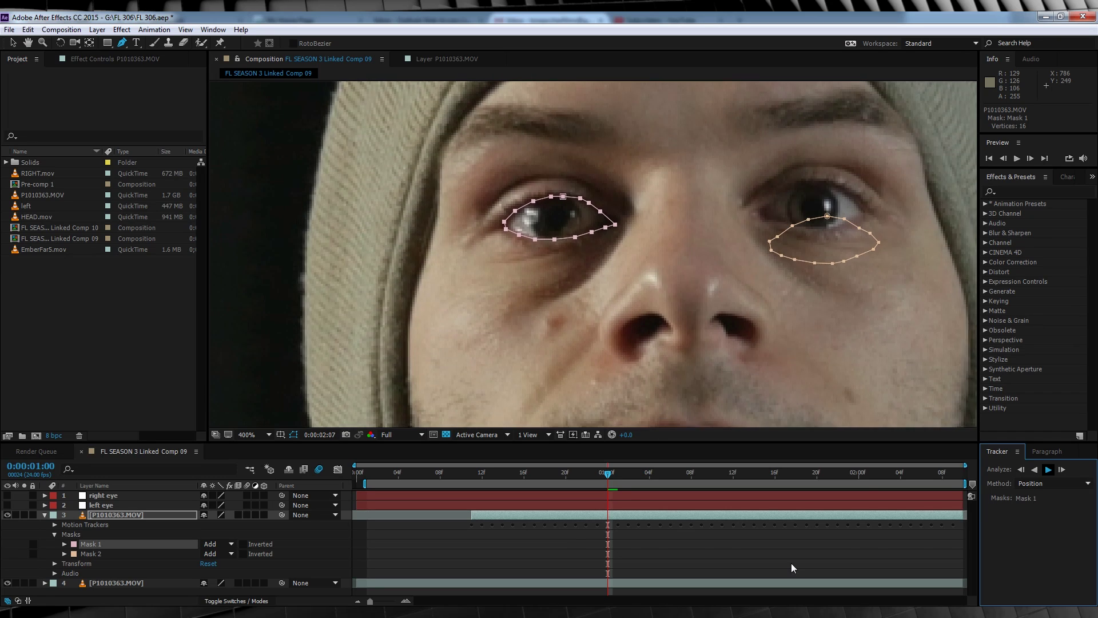
click(1022, 469)
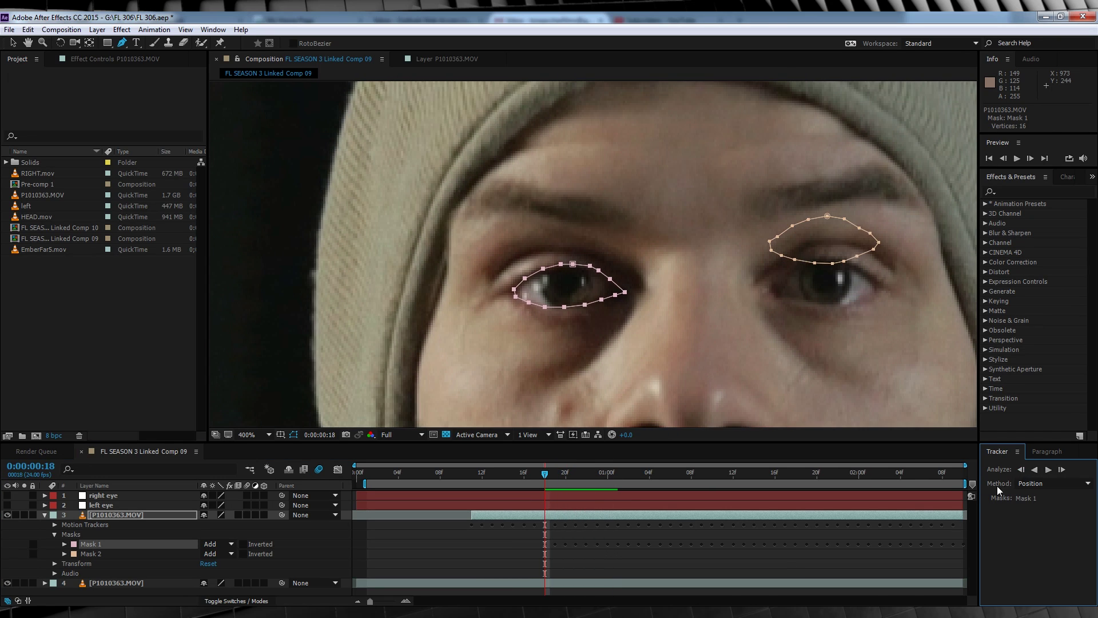
click(84, 553)
key(ctrl+z)
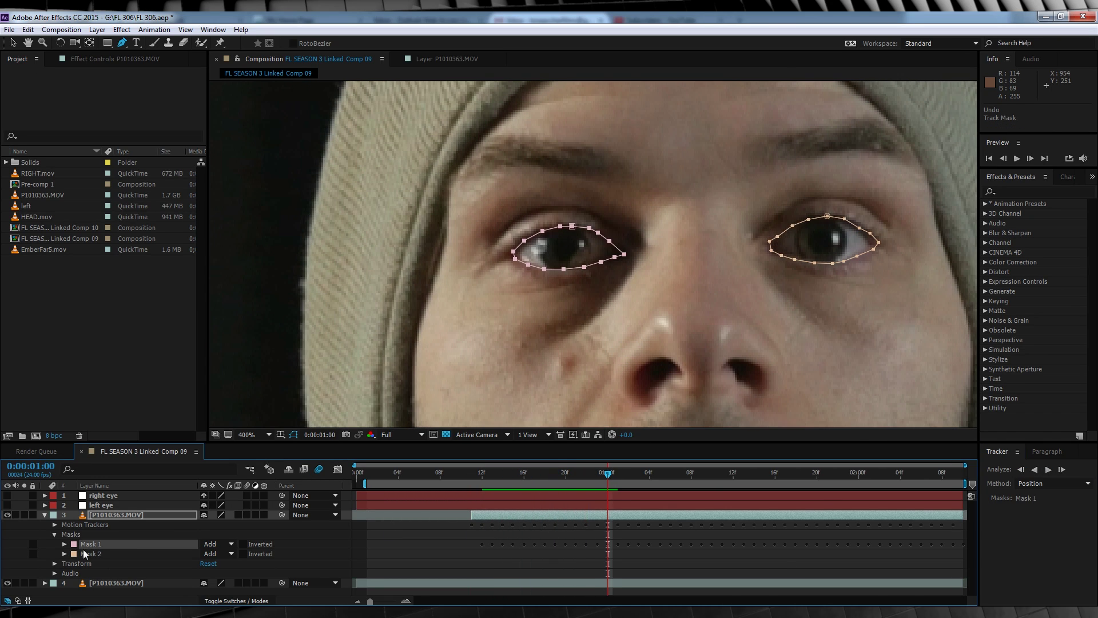
click(84, 553)
click(1048, 469)
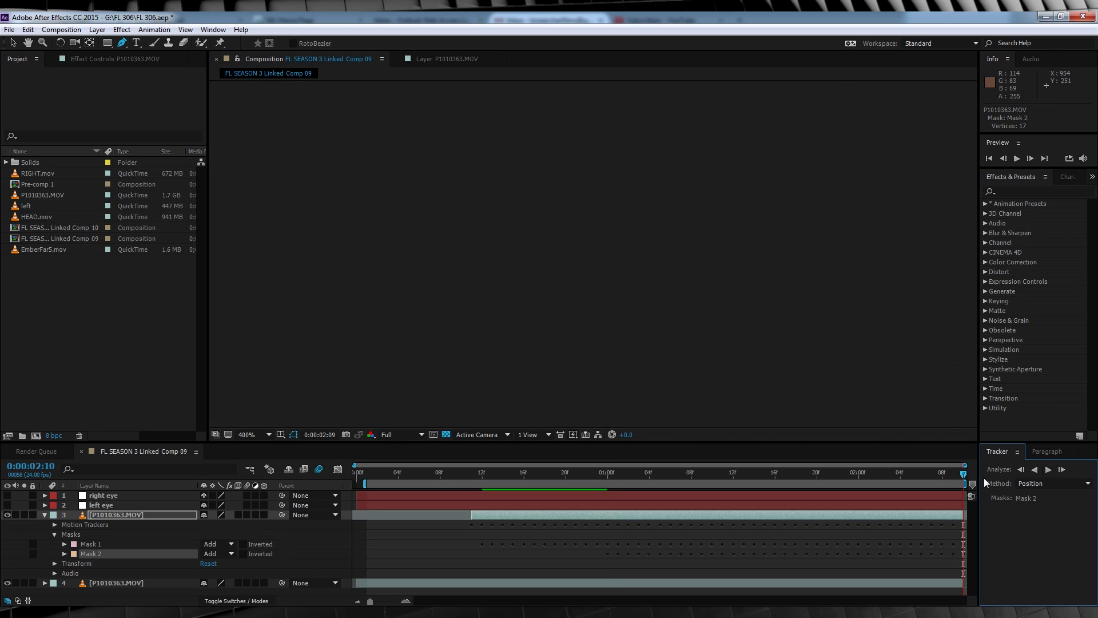
click(1022, 469)
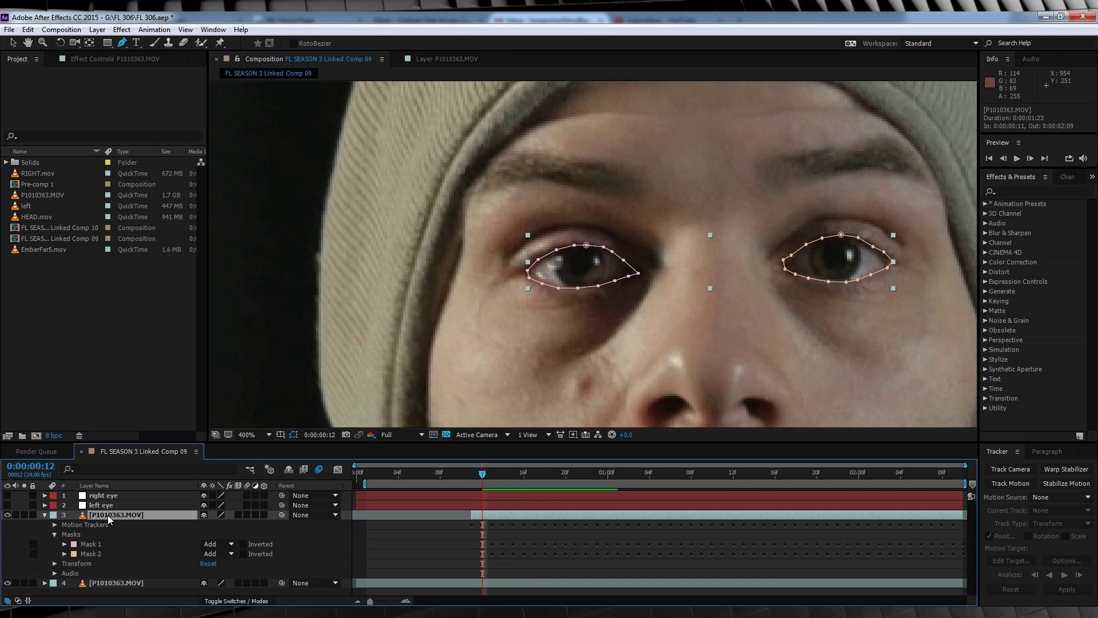
Set the Mask 2 feather to 2.
key(f)
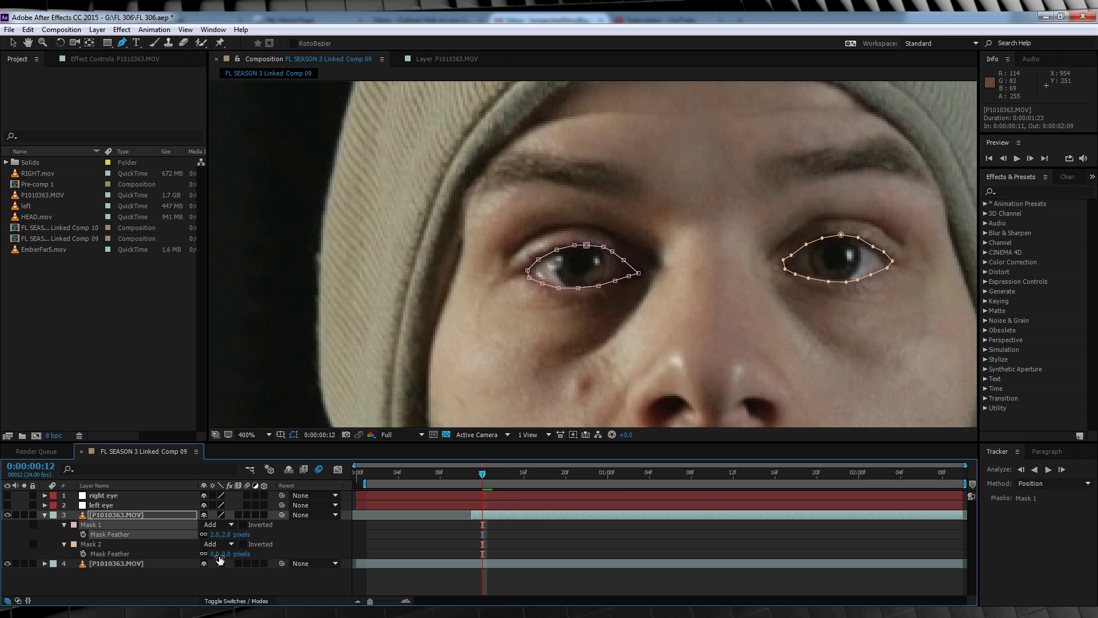
text(2)
key(Return)
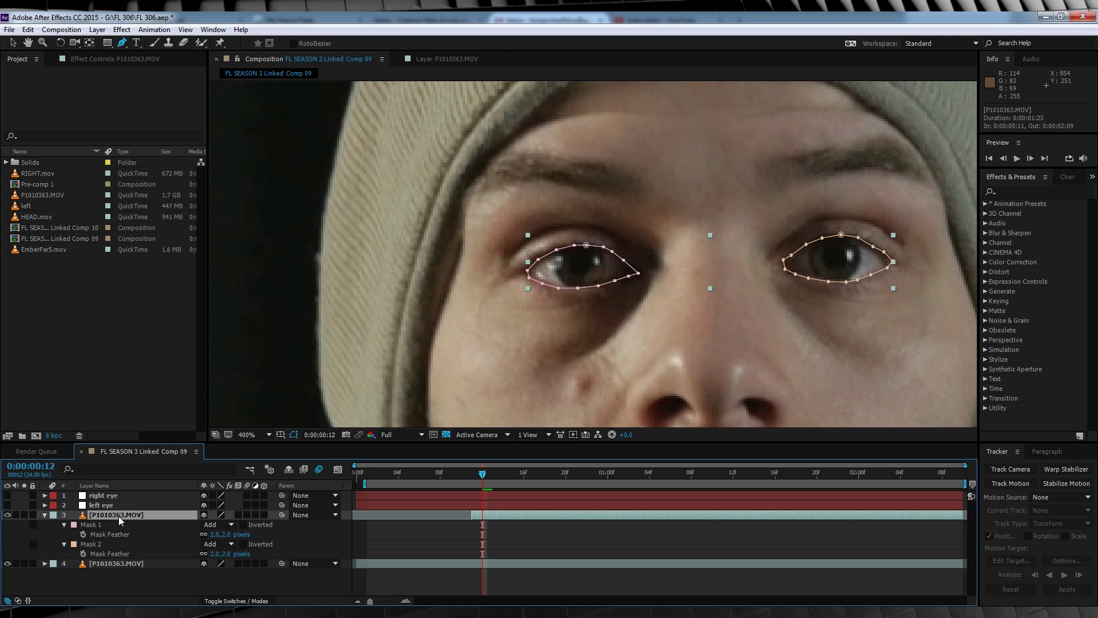
Add Glow with Threshold 10.2%, Radius 18 and Intensity 10.
click(121, 29)
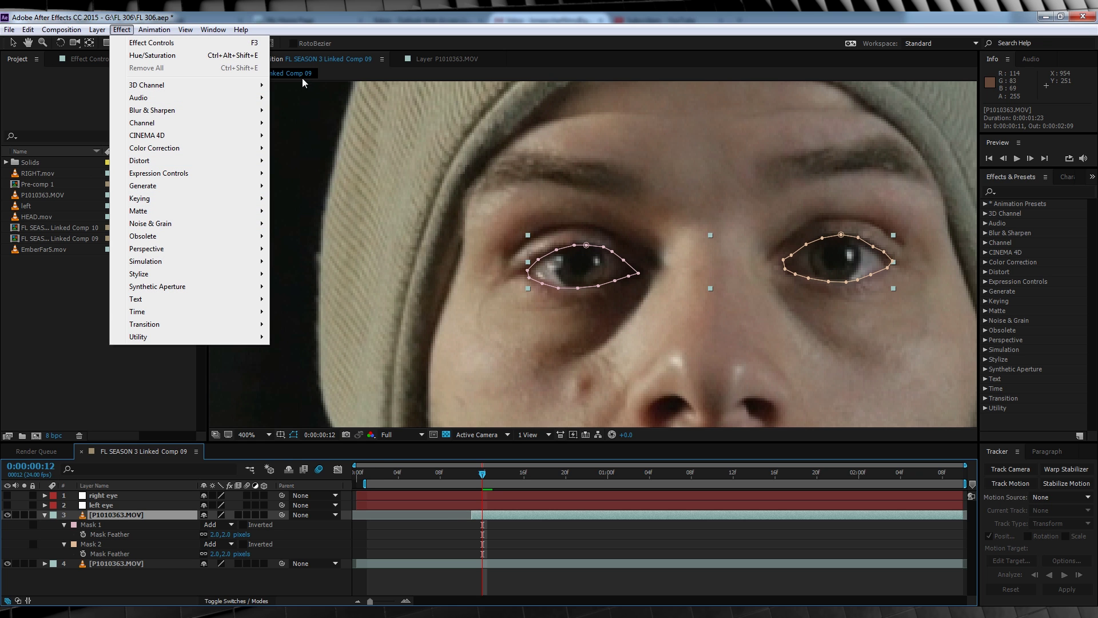
mouse_move(167, 264)
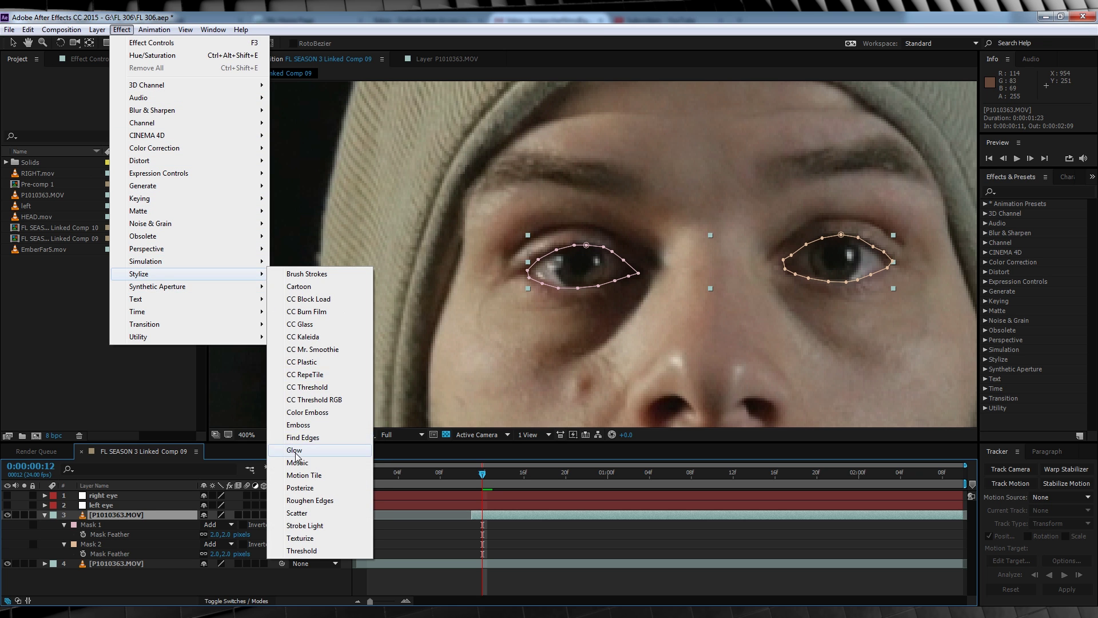
click(297, 456)
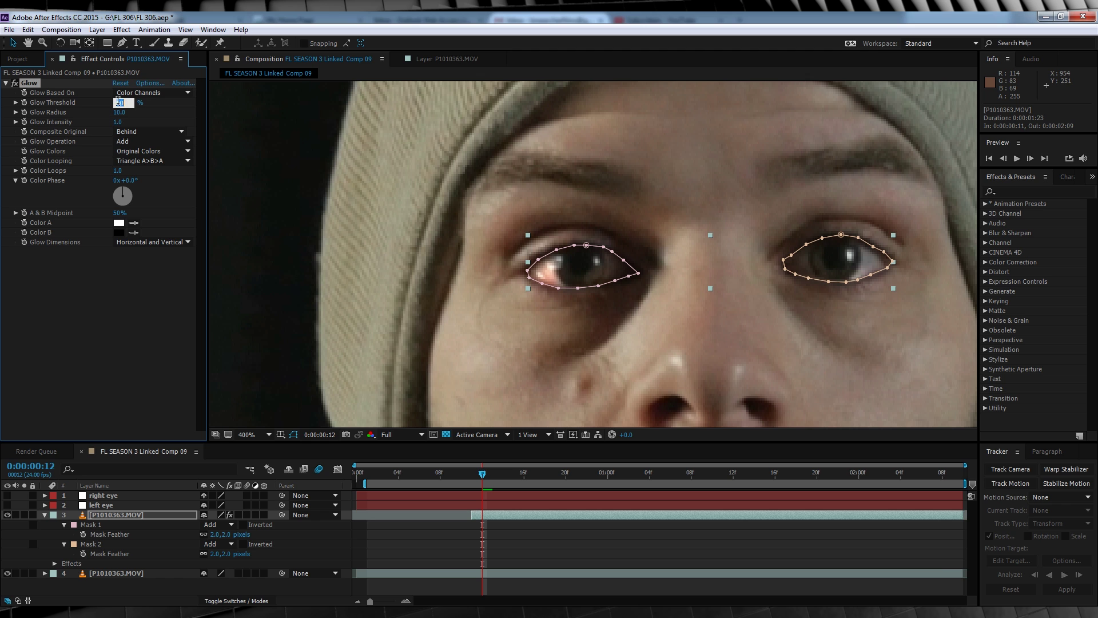
text(10.2)
key(Return)
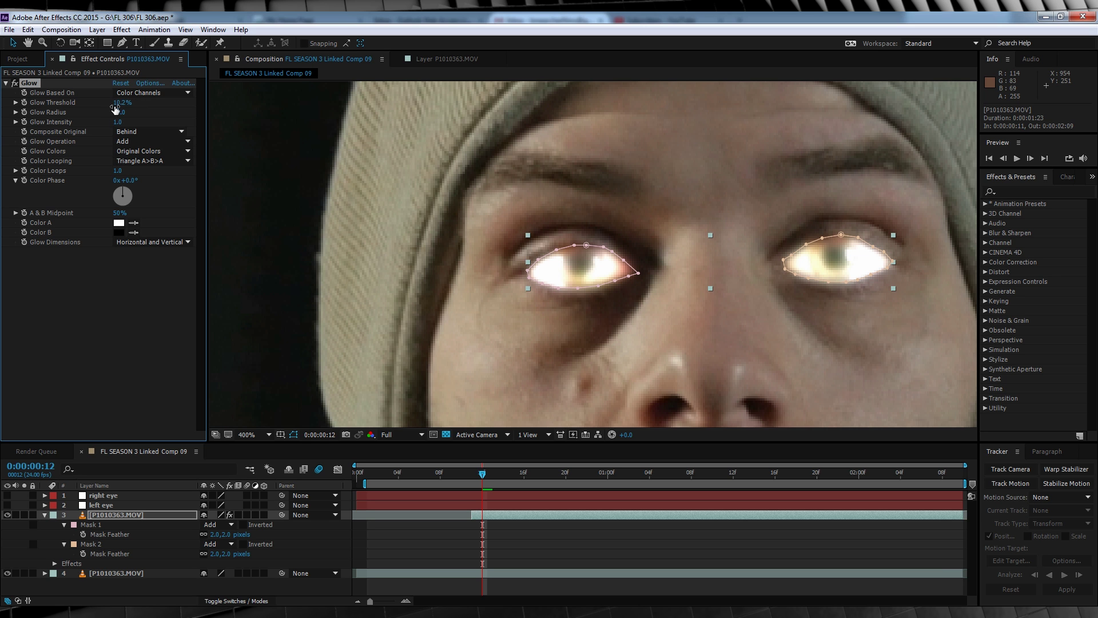
click(117, 113)
text(18)
key(Return)
click(277, 63)
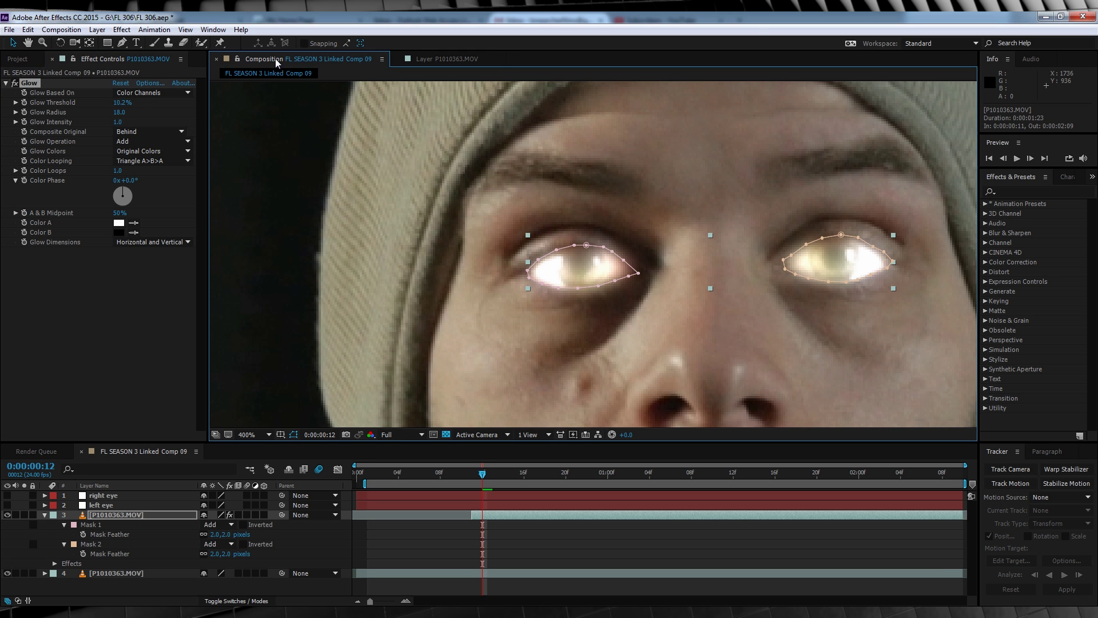
click(117, 122)
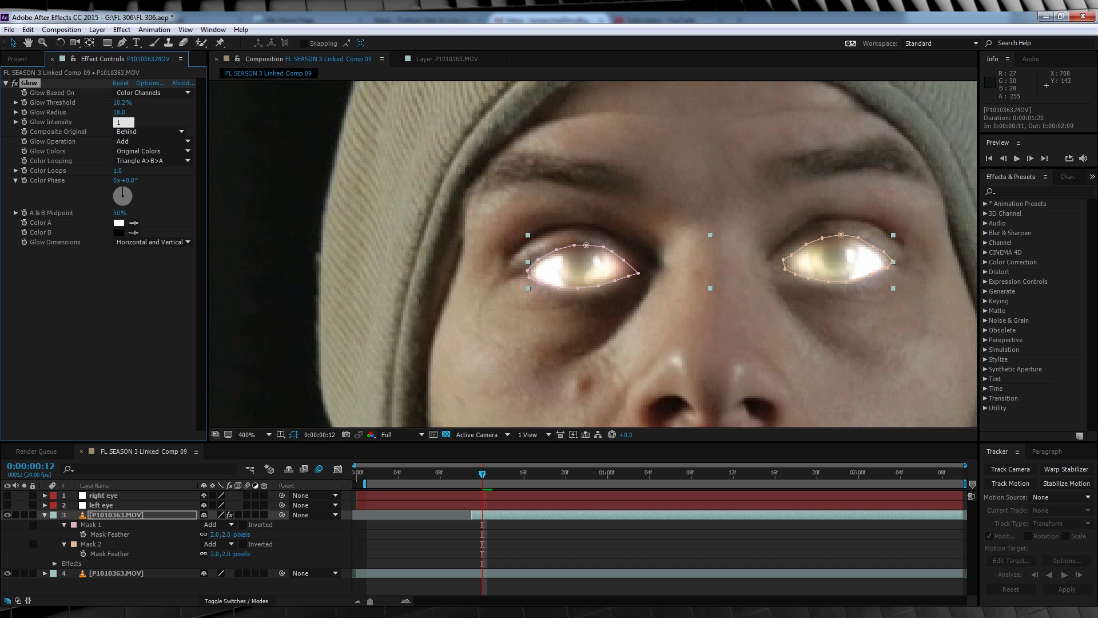
text(10)
key(Return)
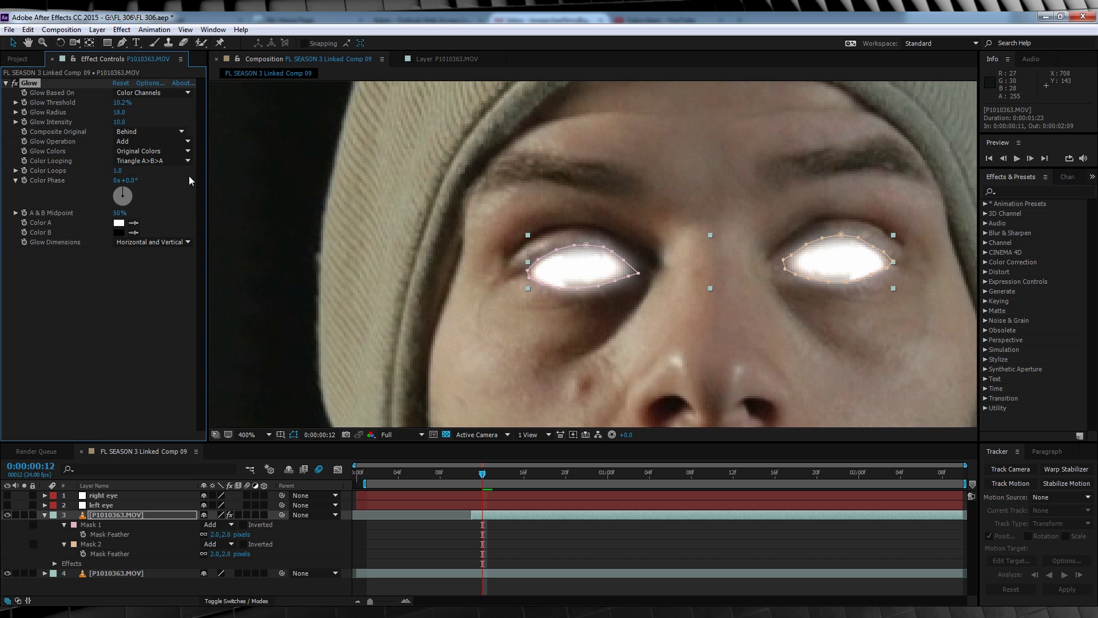
Add a Gaussian Blur with Blurriness 6 to the eye footage.
click(121, 29)
mouse_move(147, 110)
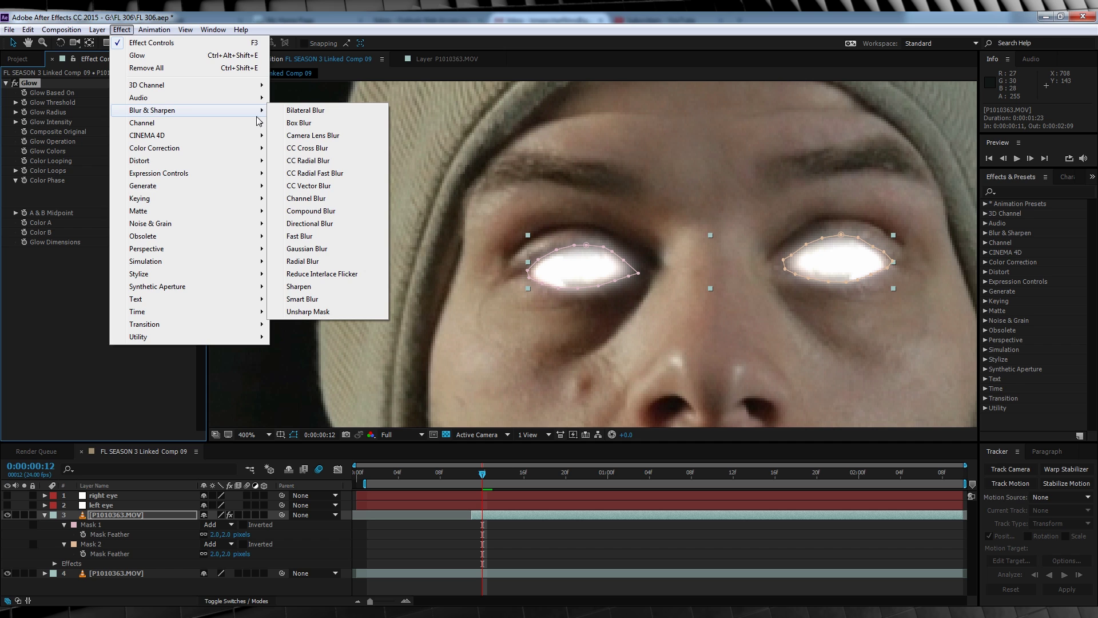
click(304, 250)
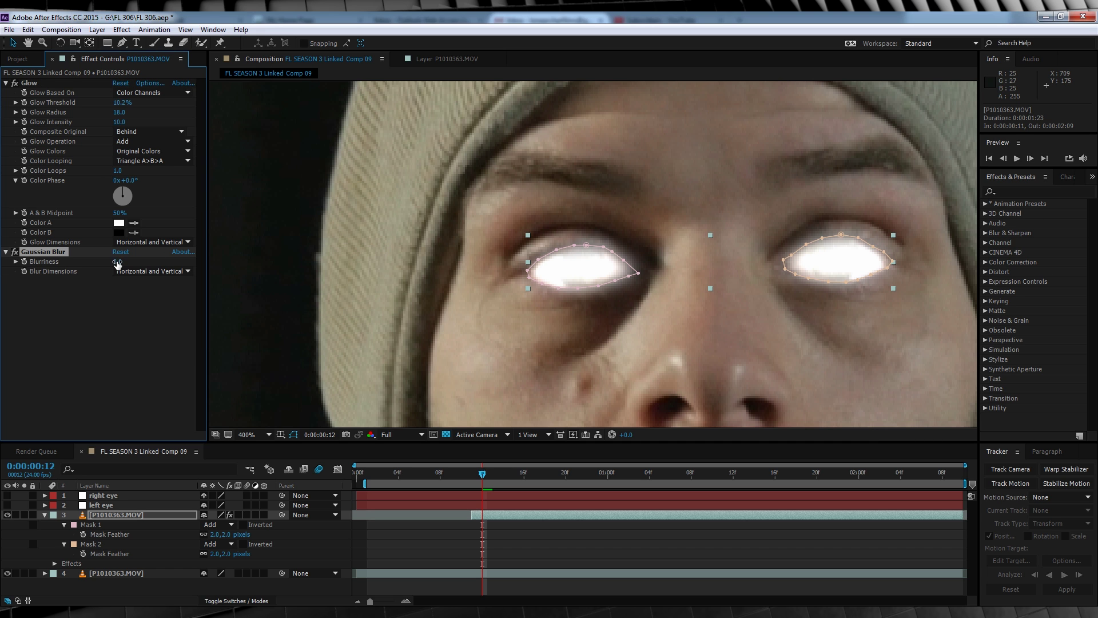
click(117, 262)
key(Return)
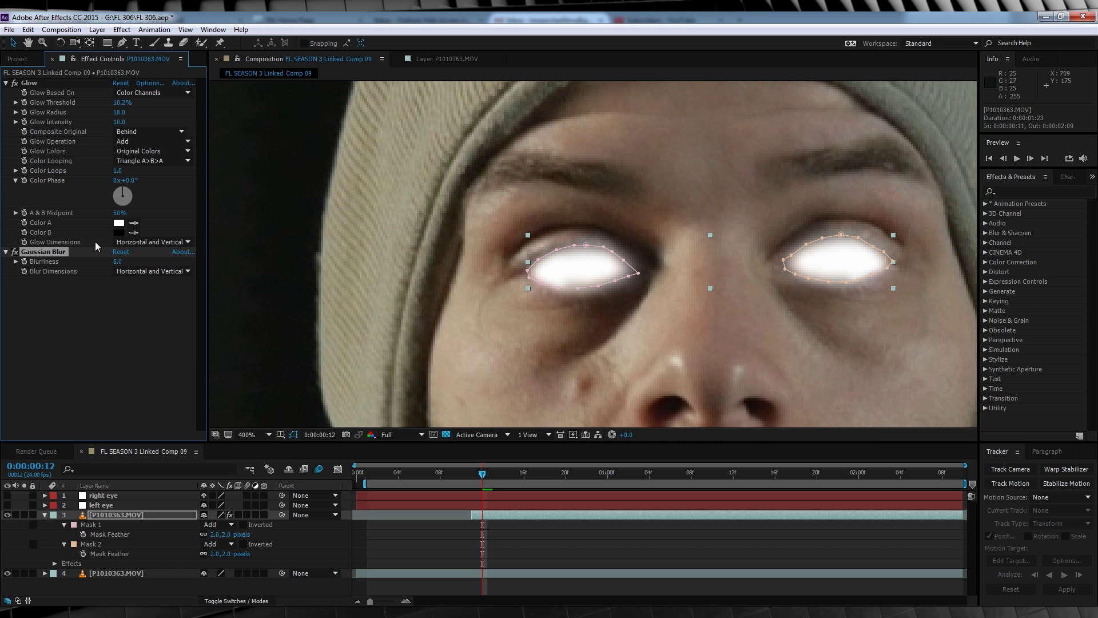
Fit the frame in the viewer, deselect layers and preview the glowing eyes.
click(251, 435)
click(277, 240)
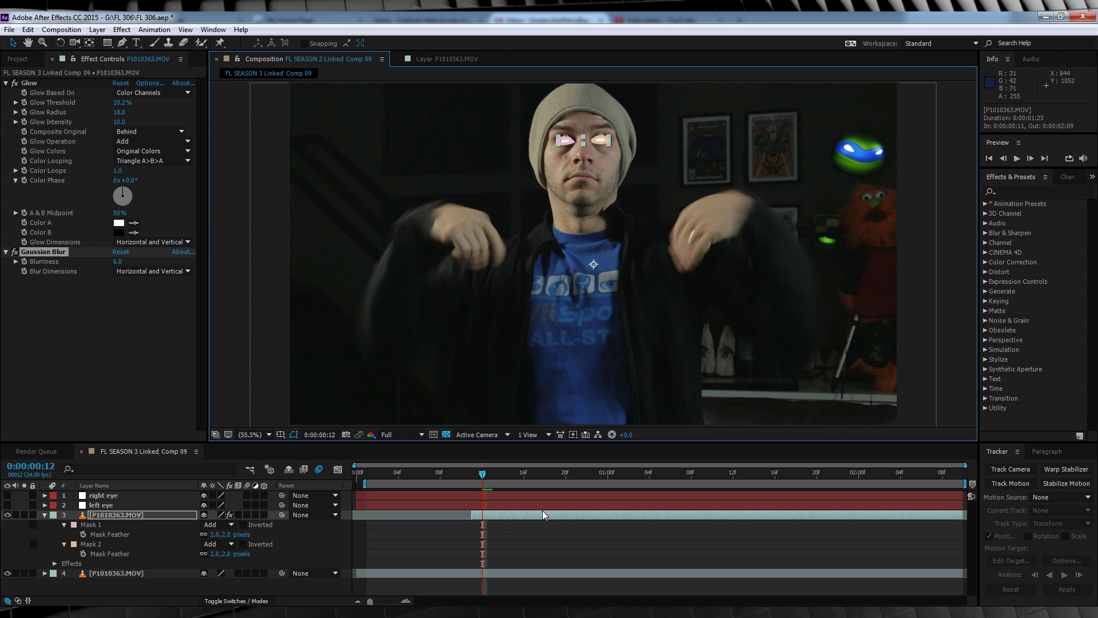
click(528, 554)
key(space)
key(space)
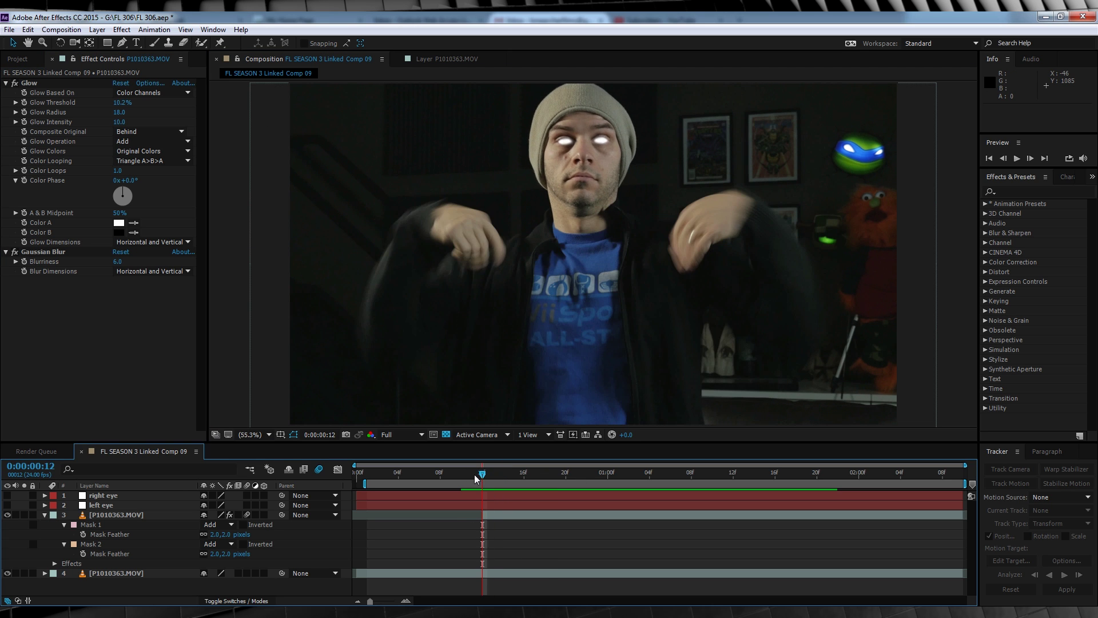
Add two new adjustment layers.
click(97, 29)
mouse_move(112, 42)
click(332, 118)
click(97, 30)
click(332, 118)
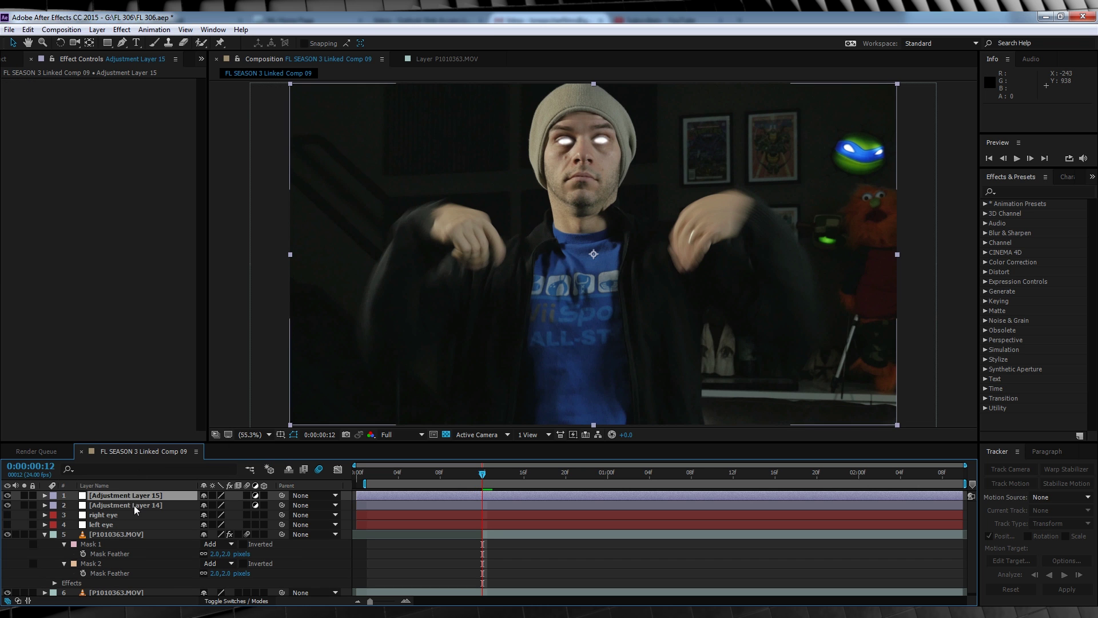
Apply CC Light Rays to Adjustment Layer 14 with Intensity 70, Radius 14, Warp Softness 75.
click(135, 506)
click(121, 29)
mouse_move(172, 186)
click(308, 274)
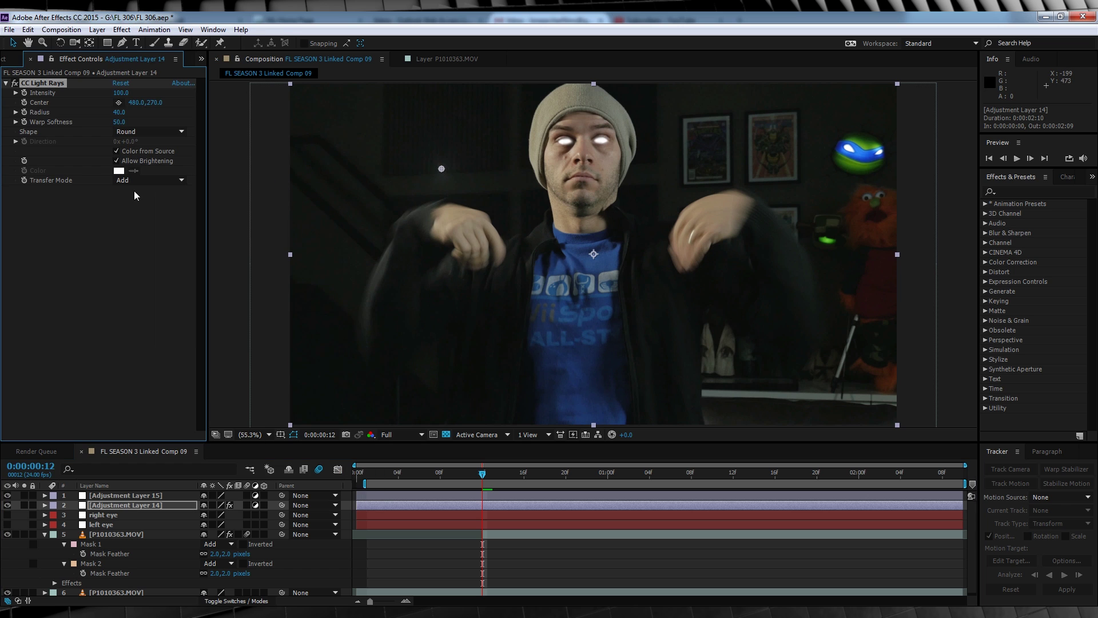
click(121, 93)
drag(119, 112, 122, 114)
click(120, 122)
Turn off Color from Source, set the ray colour to yellow FFD802, and select both eye nulls.
click(117, 152)
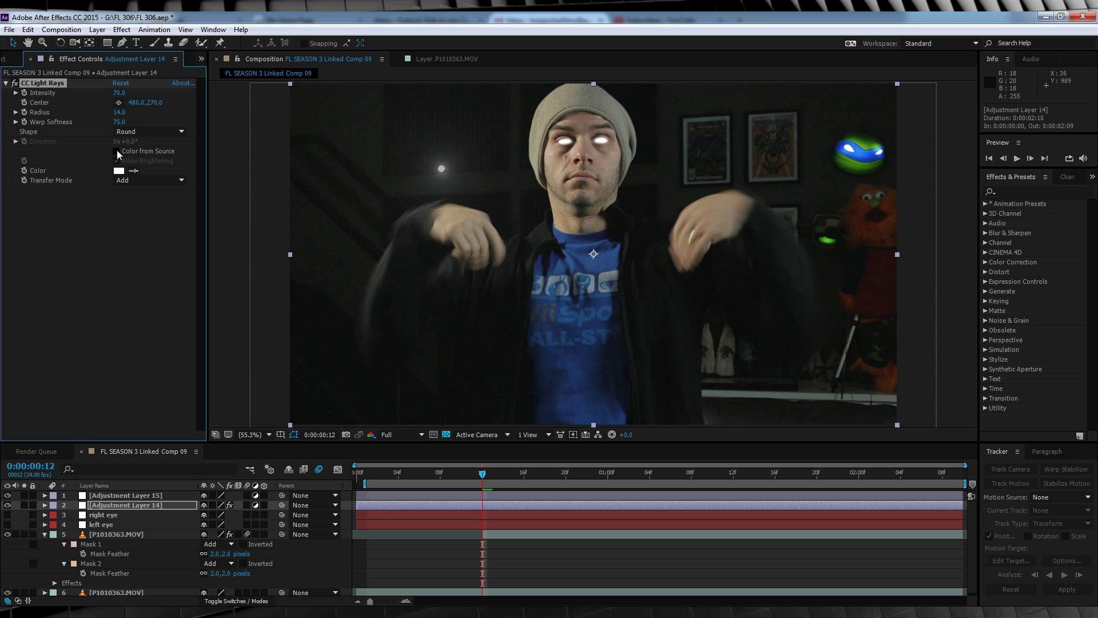
click(118, 171)
drag(573, 373, 572, 368)
drag(542, 360, 555, 243)
click(663, 244)
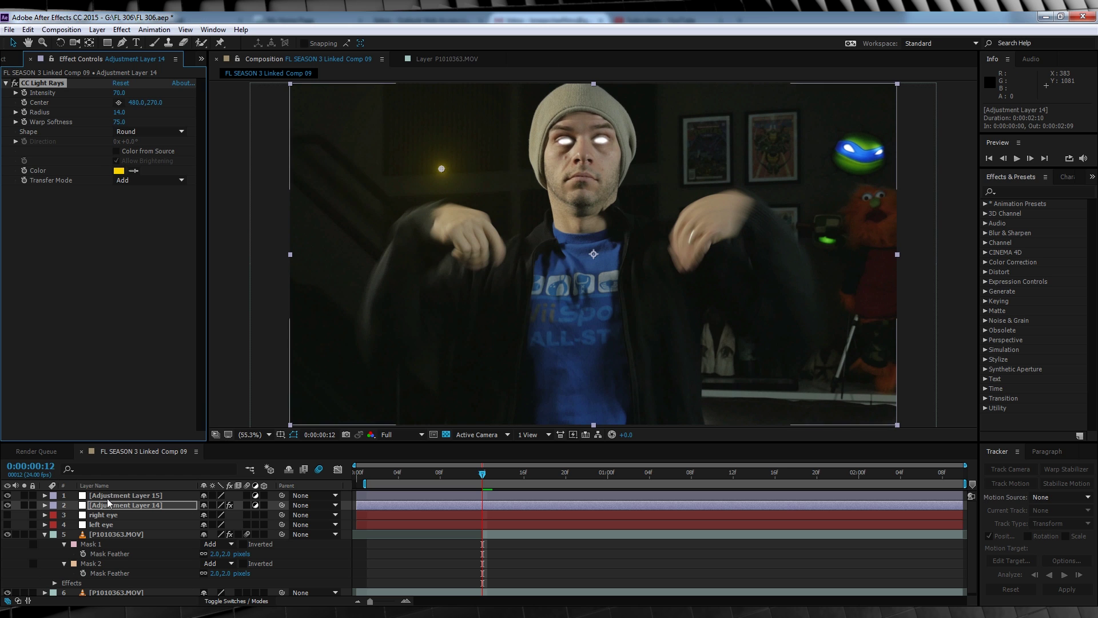
click(103, 514)
shift+click(99, 524)
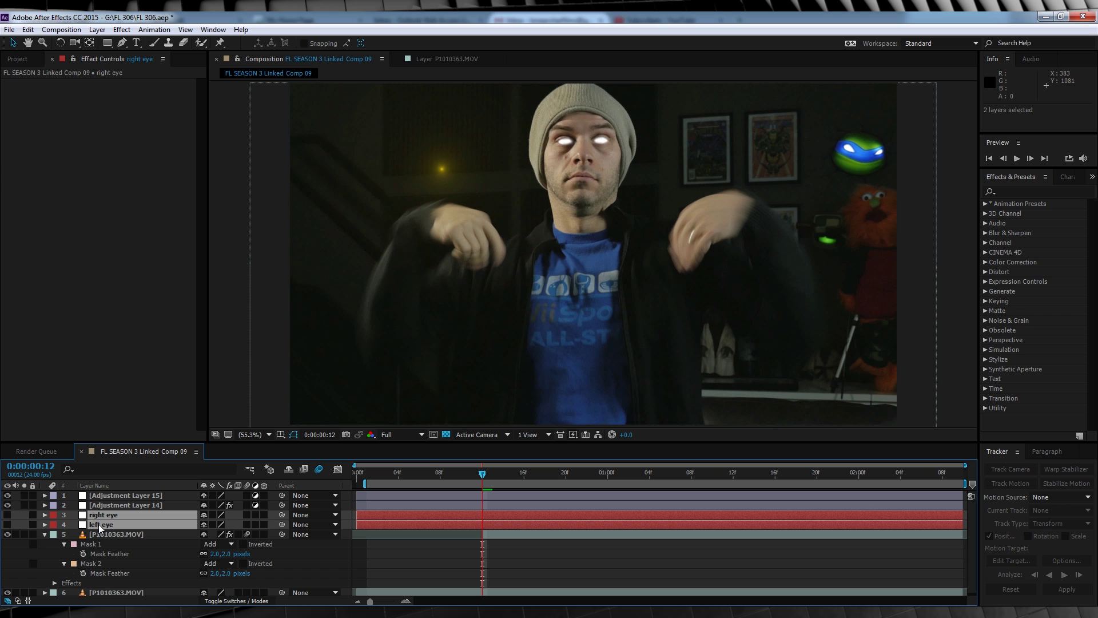
Link Adjustment Layer 14's Light Rays Center to the right eye Position with an expression.
key(p)
click(109, 504)
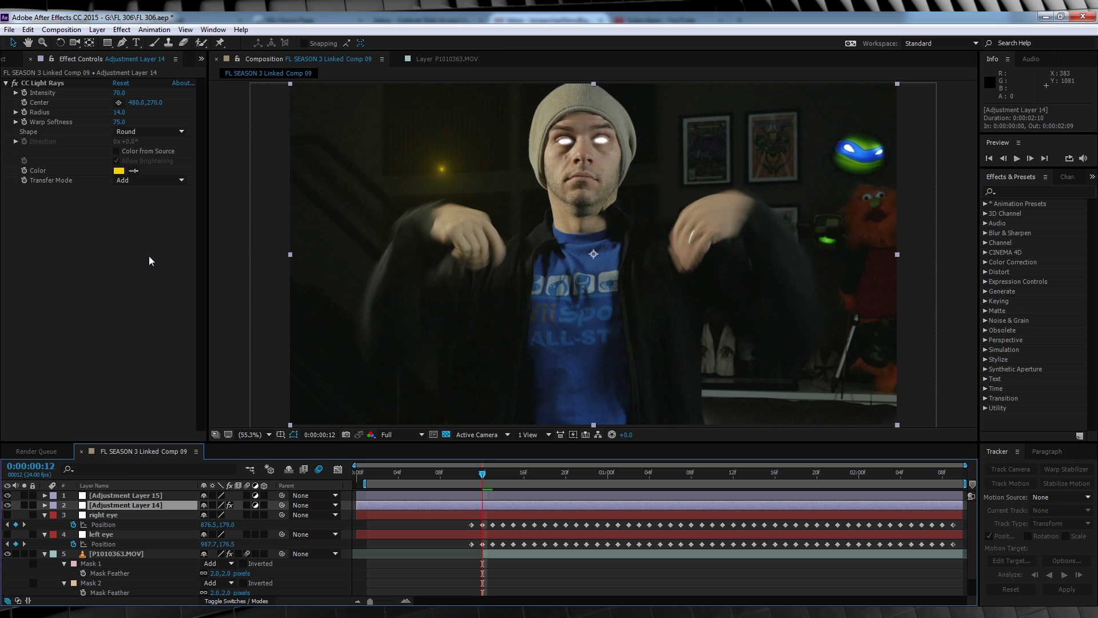
alt+click(24, 102)
drag(233, 553, 107, 507)
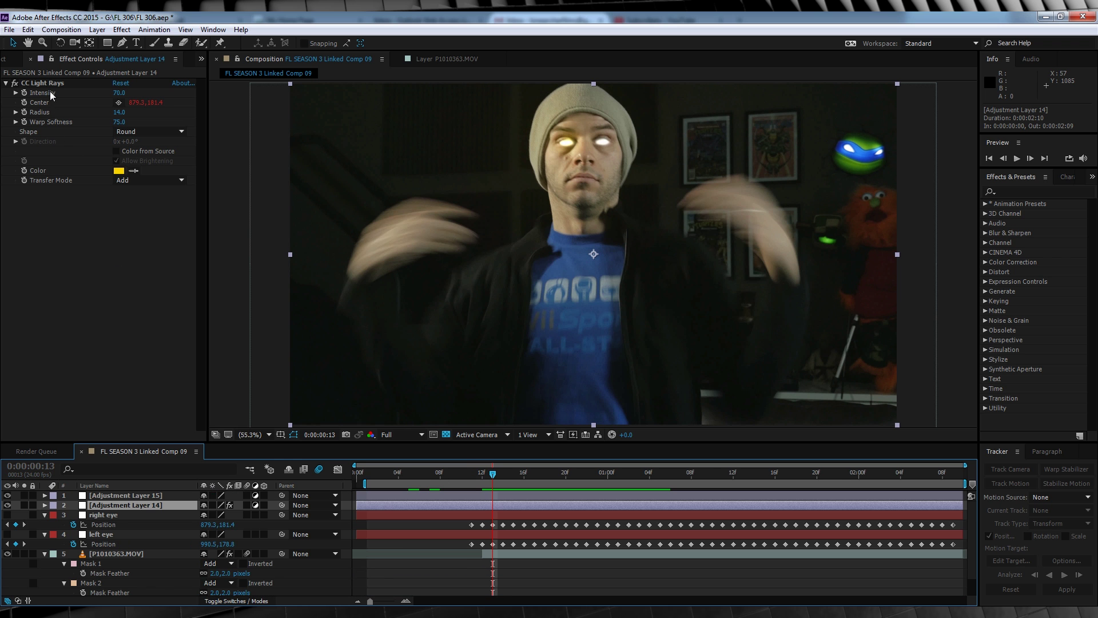
Paste the Light Rays effect onto Adjustment Layer 15 and link its Center to the left eye.
click(48, 83)
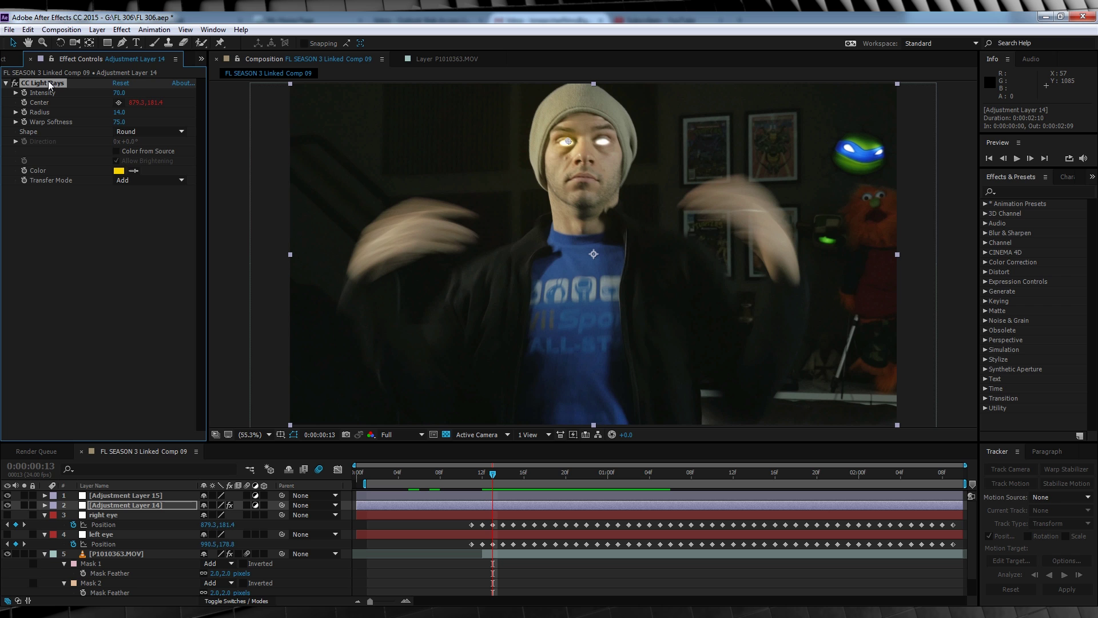
click(121, 496)
key(ctrl+v)
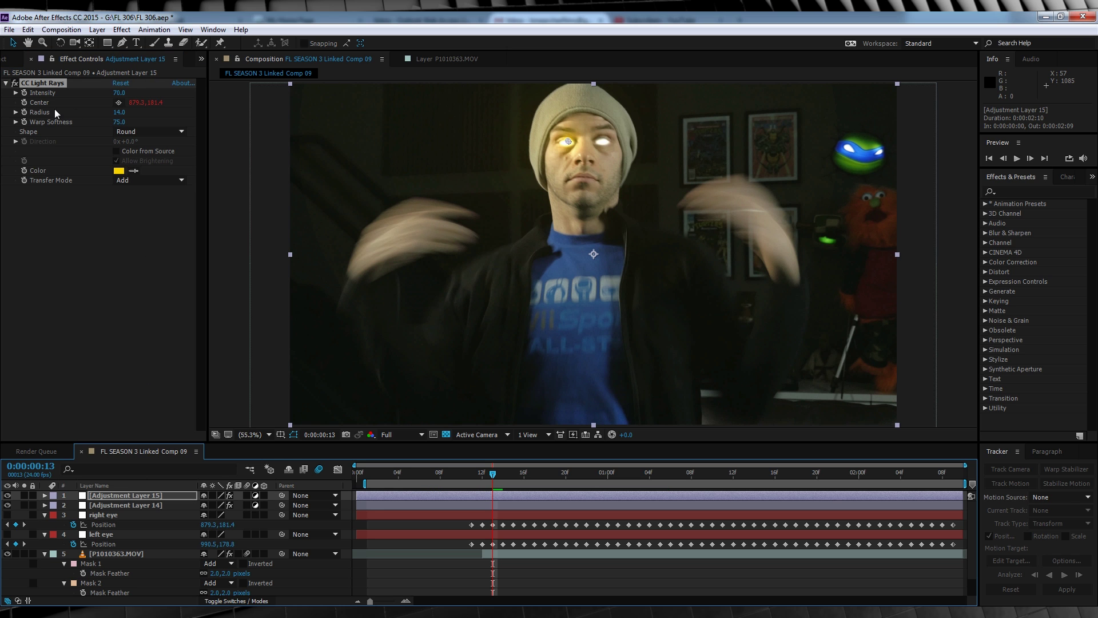
alt+click(24, 104)
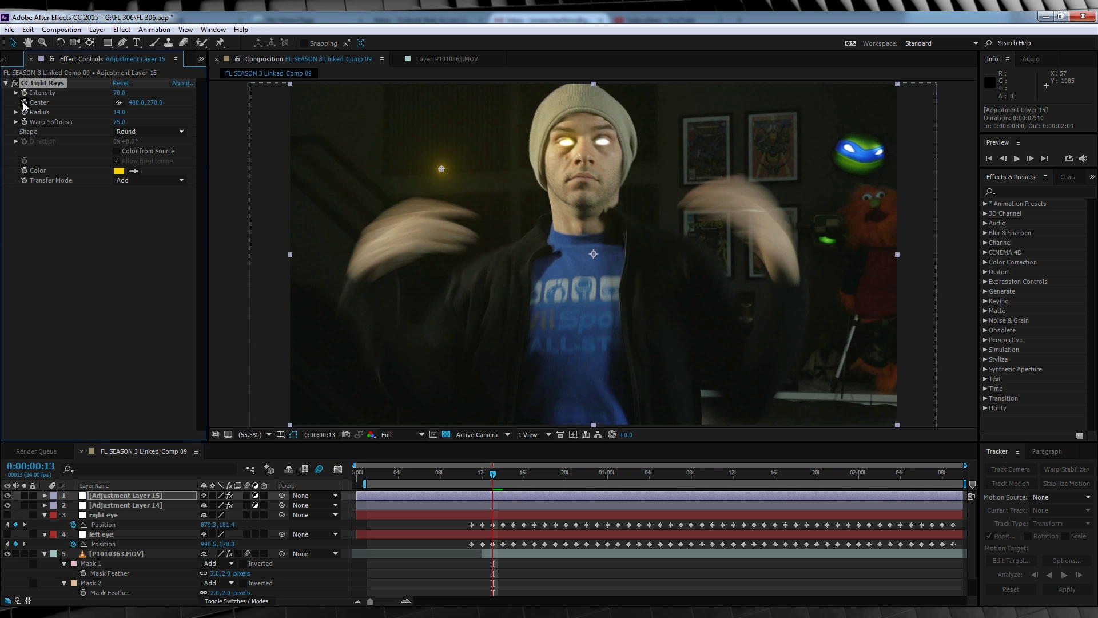
alt+click(25, 103)
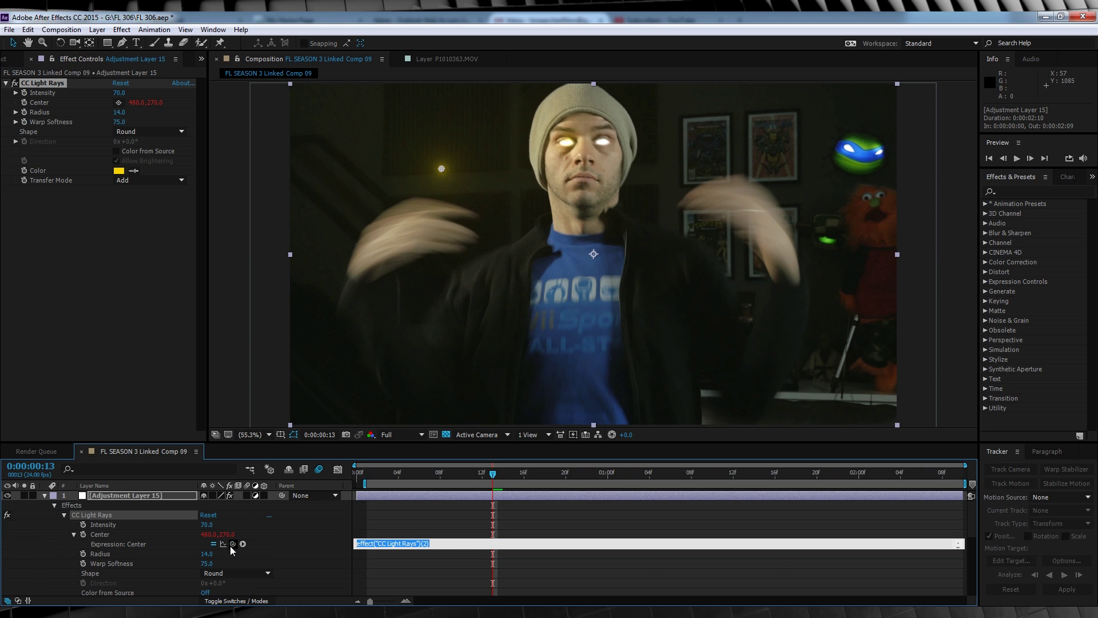
drag(233, 544, 105, 523)
click(553, 544)
Trim Adjustment Layers 14 and 15 to start around frames 12 and 11, then preview.
scroll(553, 545, up, 3)
click(45, 495)
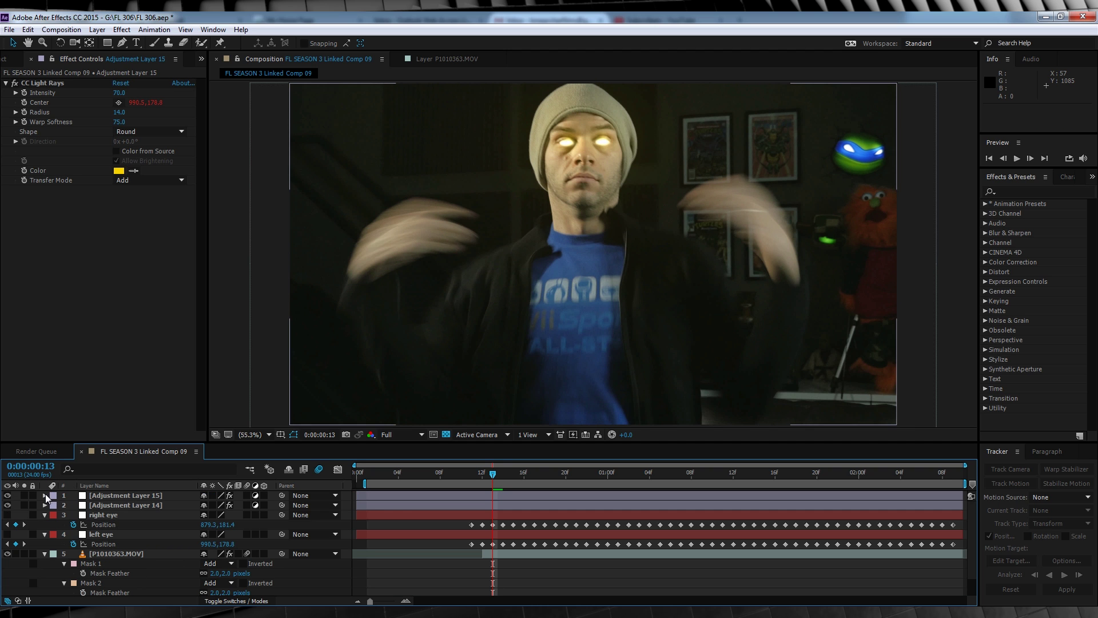
drag(358, 505, 482, 505)
drag(357, 494, 474, 494)
click(455, 477)
key(space)
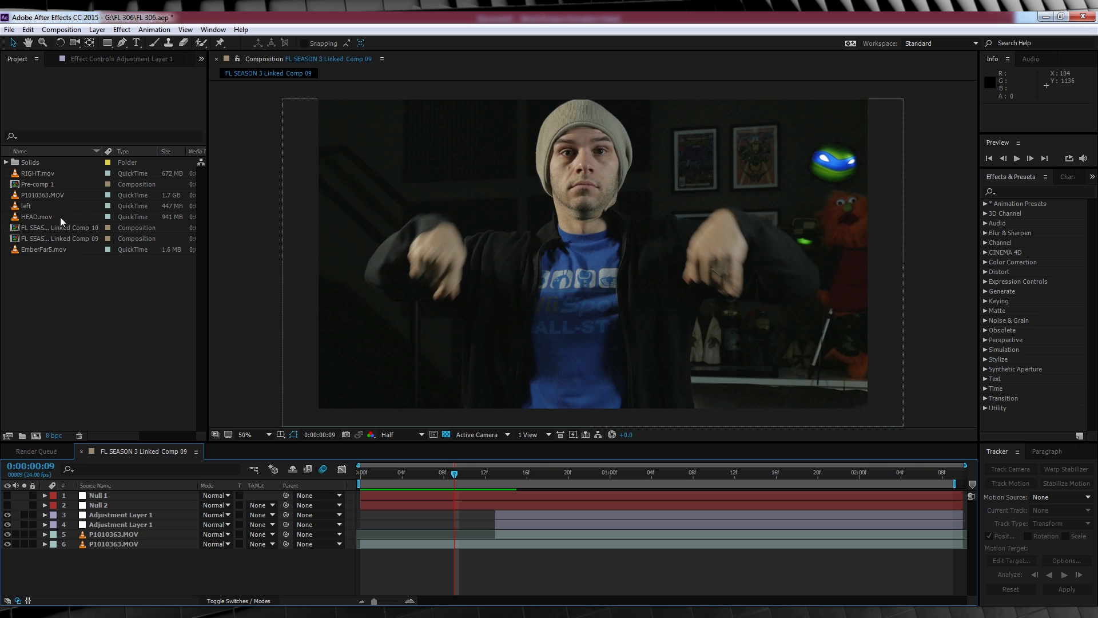
Bring HEAD.mov from the Project panel into the composition as the top layer.
click(19, 217)
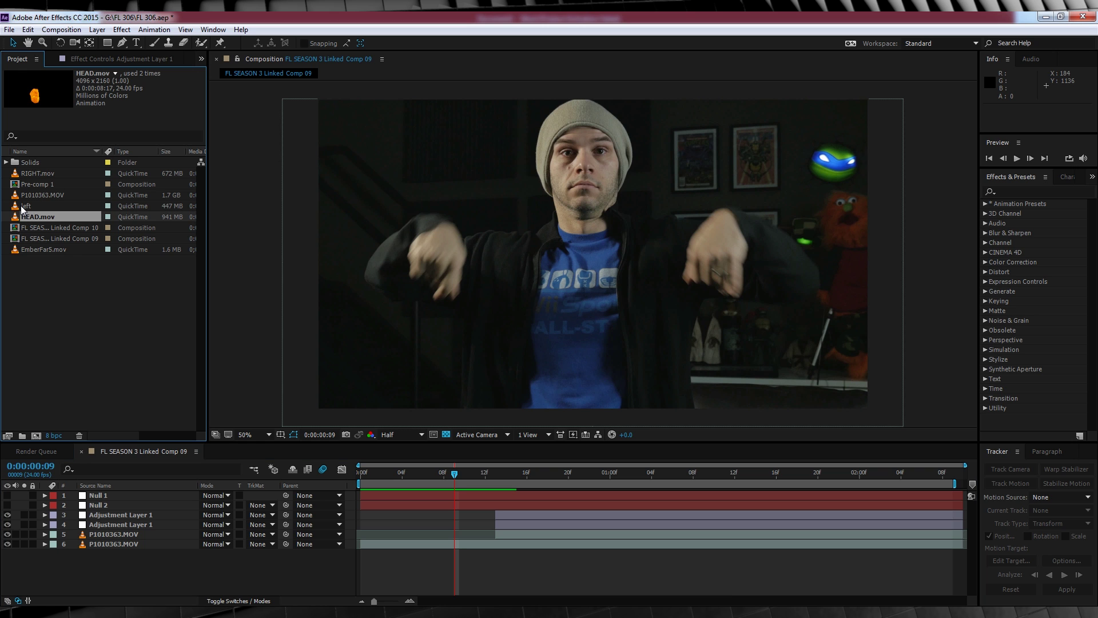
click(31, 173)
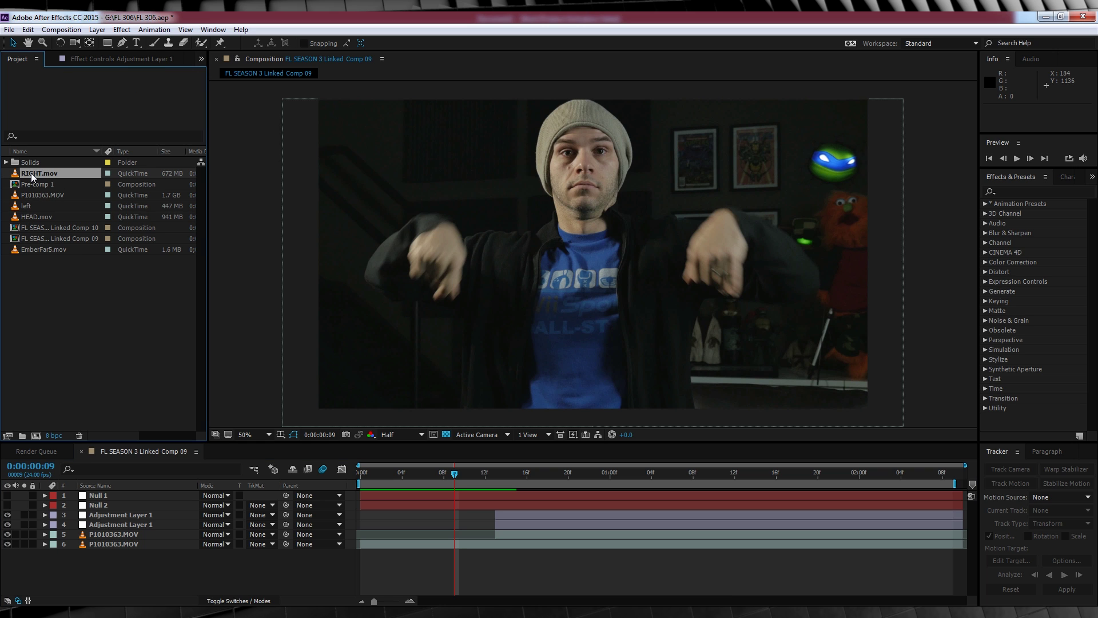
click(56, 258)
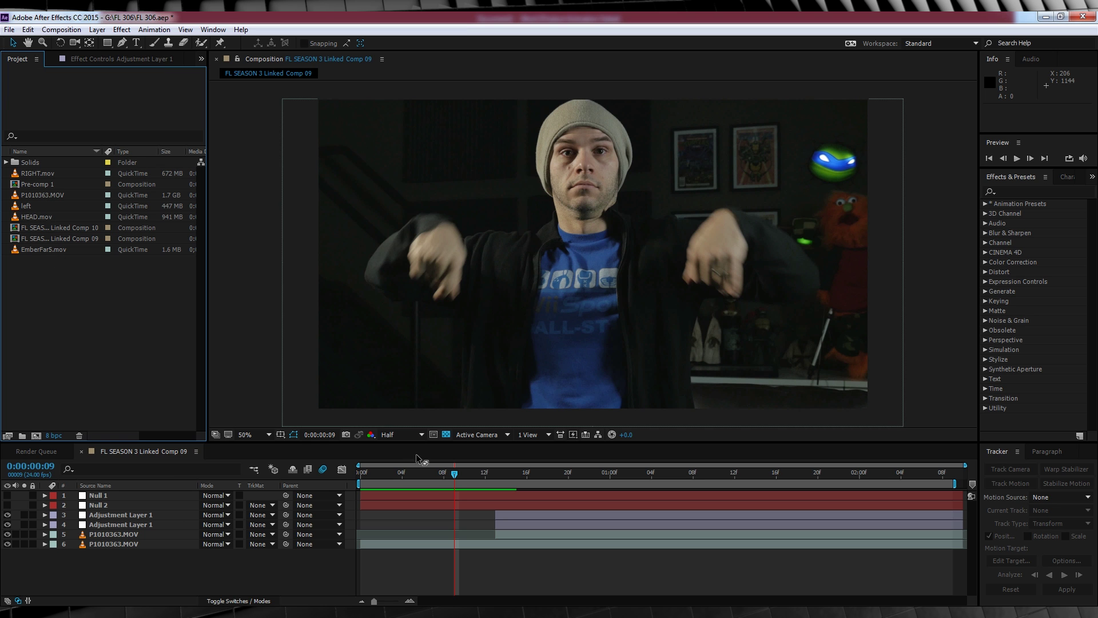
drag(449, 476, 495, 477)
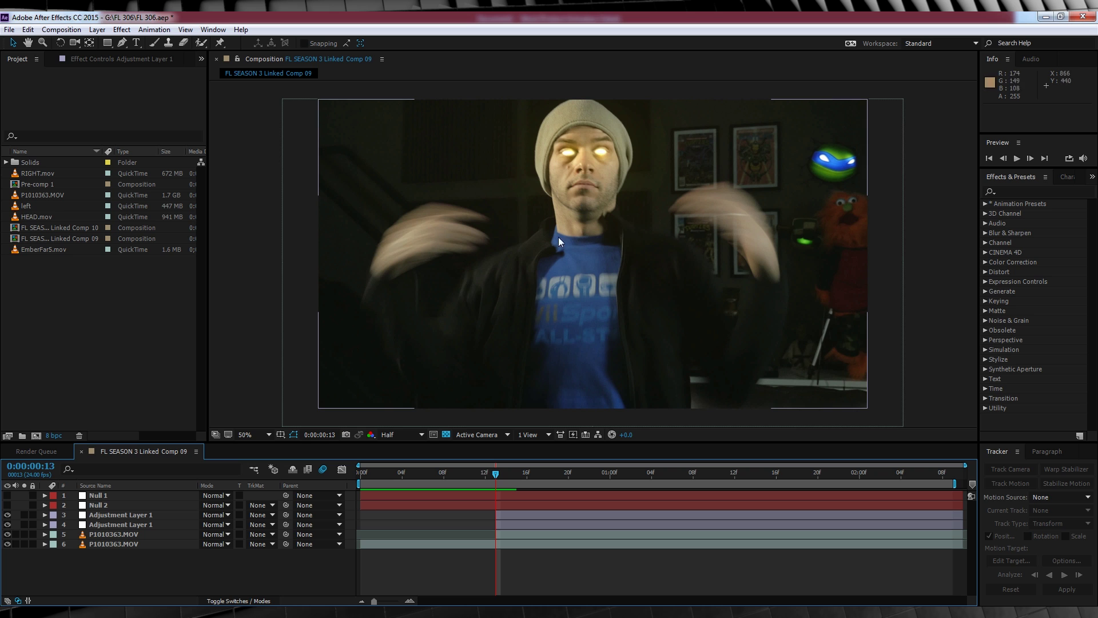
click(35, 217)
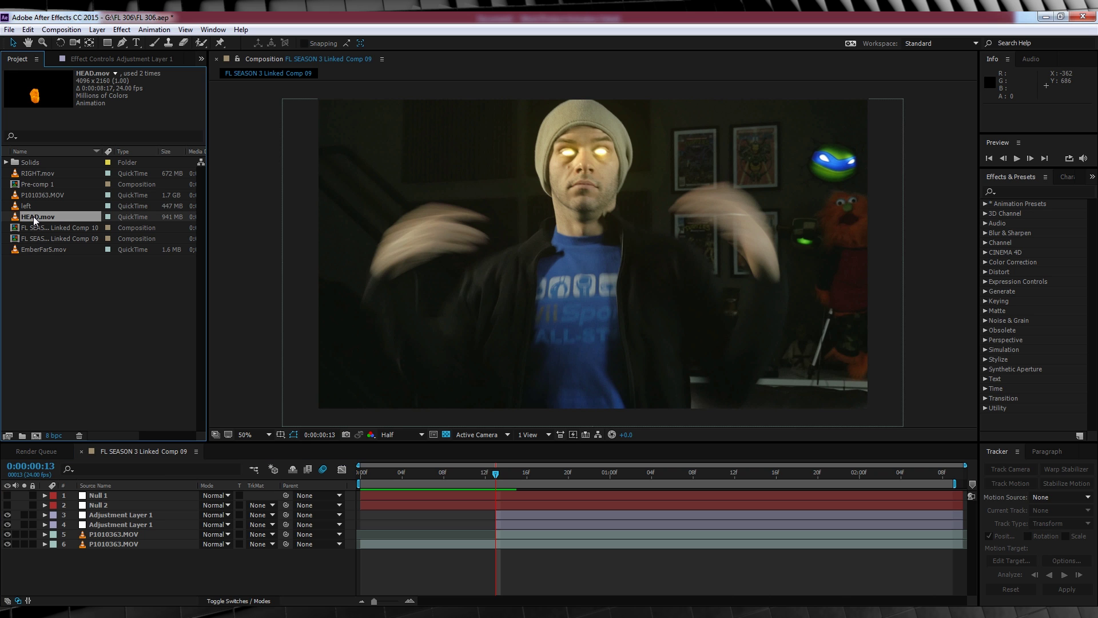
drag(34, 218, 399, 497)
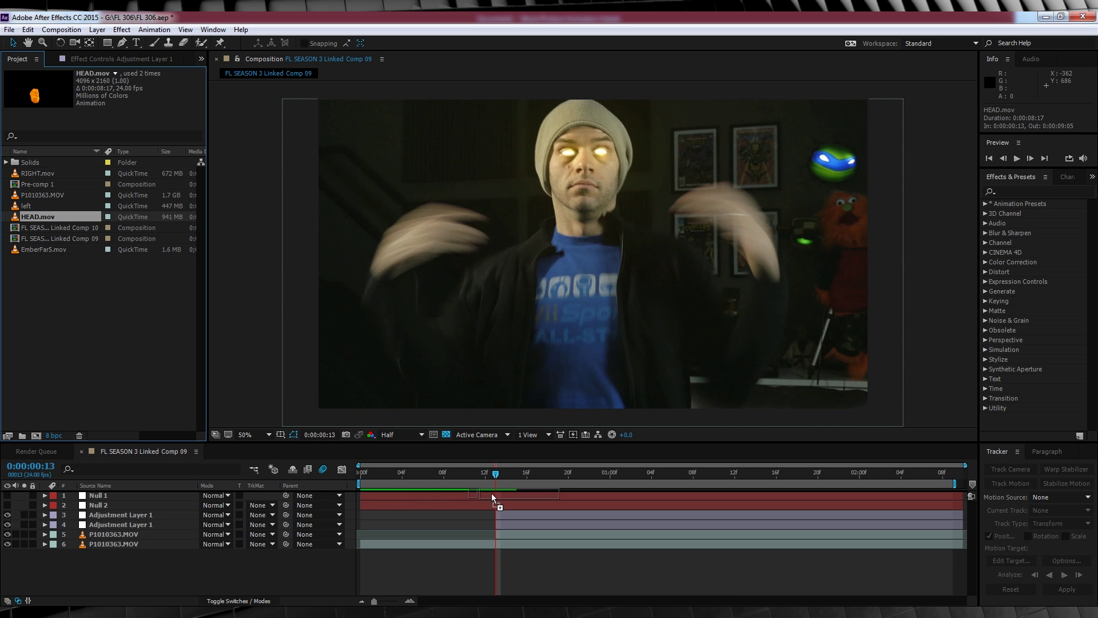
drag(491, 493, 492, 493)
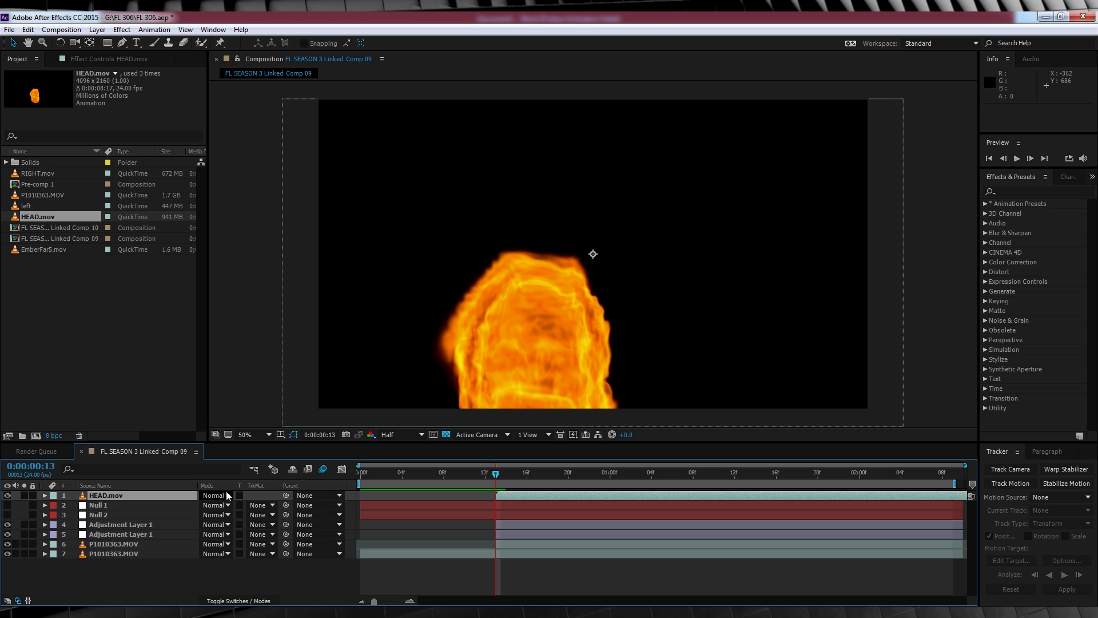
Set HEAD.mov to Screen mode and scale it to about 71% over the actor's head.
click(226, 495)
click(273, 251)
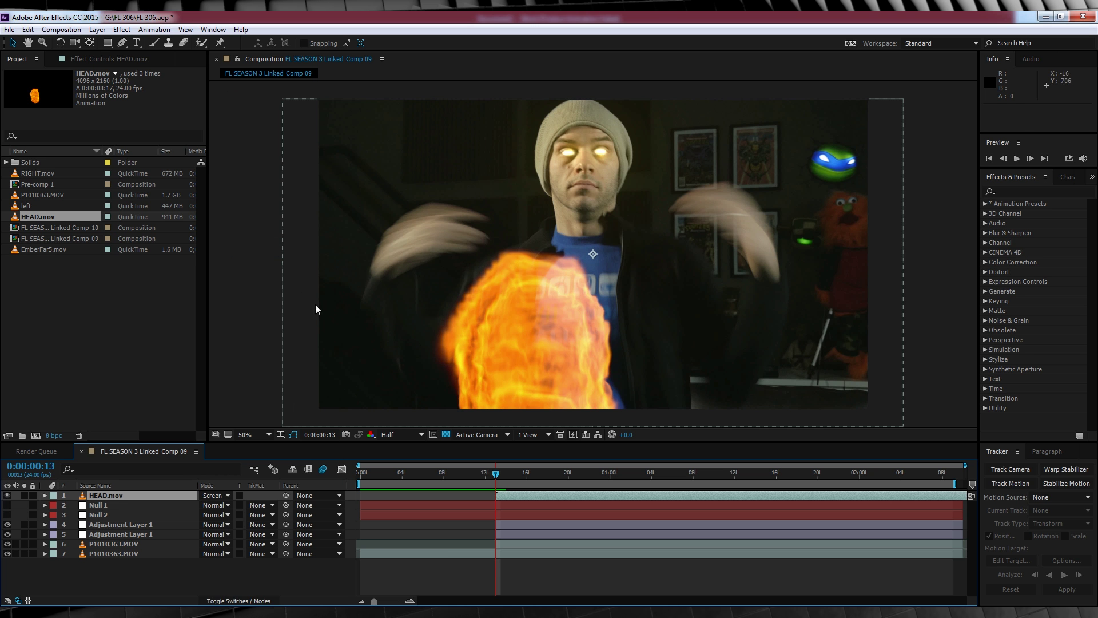
key(s)
drag(302, 282, 330, 103)
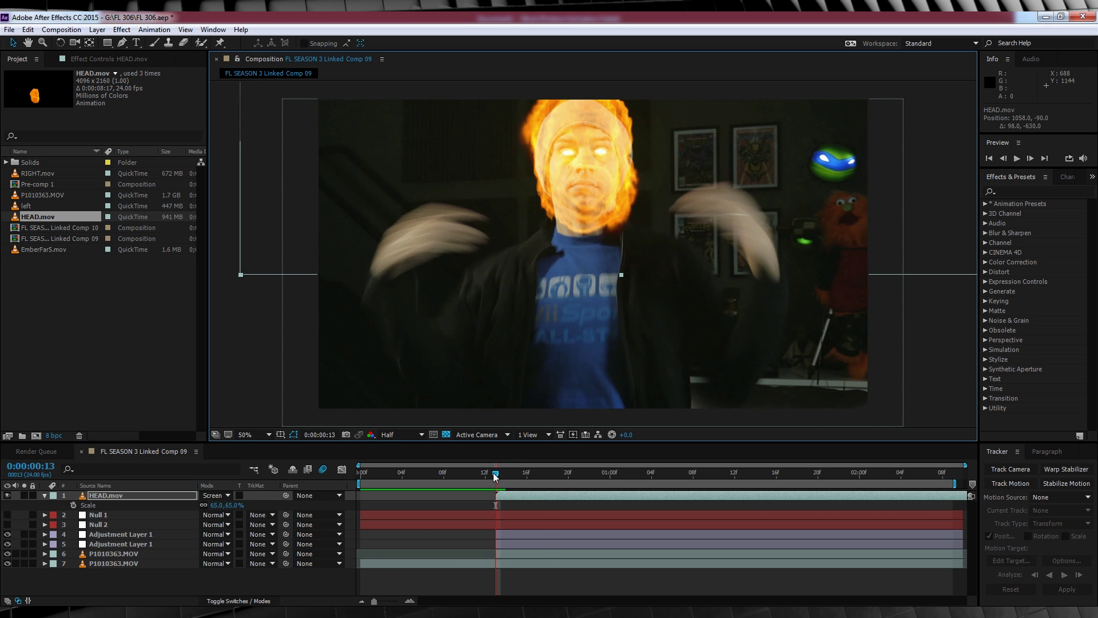
drag(497, 476, 548, 476)
key(comma)
drag(805, 163, 815, 160)
Draw a closed Pen mask around the actor's face on HEAD.mov.
key(period)
key(g)
click(580, 133)
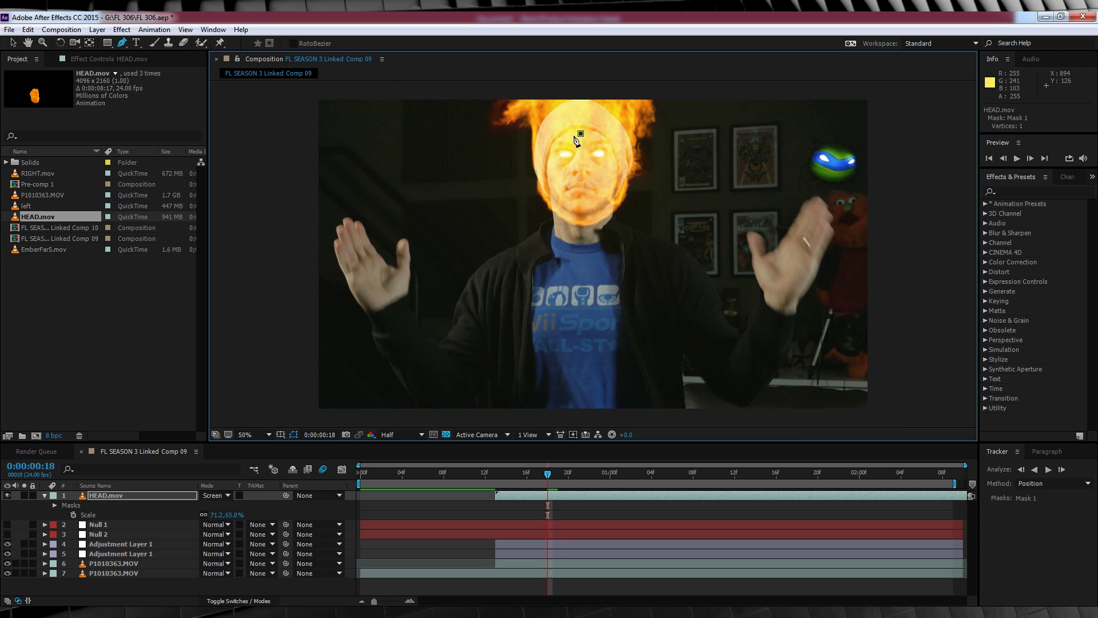
click(570, 135)
click(565, 140)
click(555, 146)
click(556, 168)
click(554, 174)
click(556, 235)
click(555, 242)
click(556, 253)
click(588, 254)
click(614, 244)
click(616, 224)
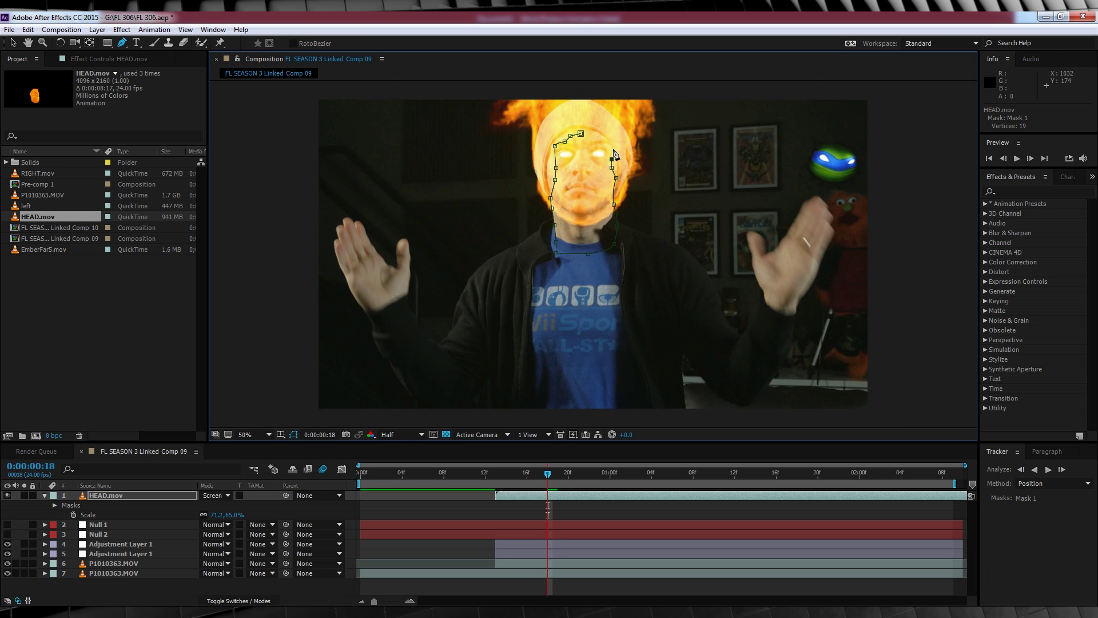
click(603, 134)
click(592, 138)
click(580, 134)
Set Mask 1 to Subtract with a 100-pixel feather.
click(55, 504)
click(220, 514)
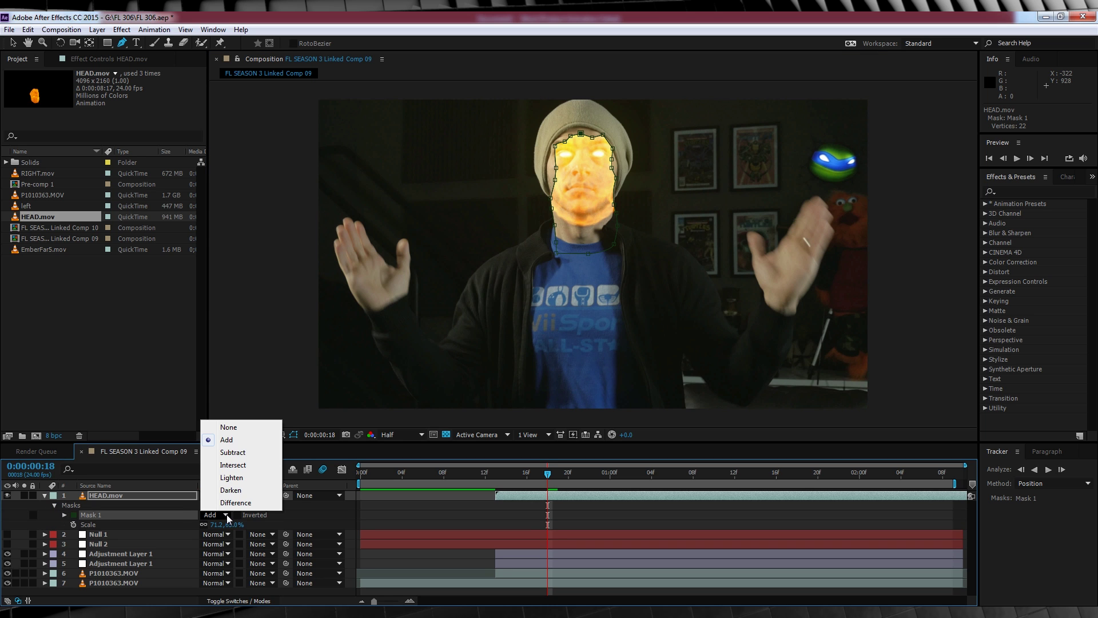
click(235, 456)
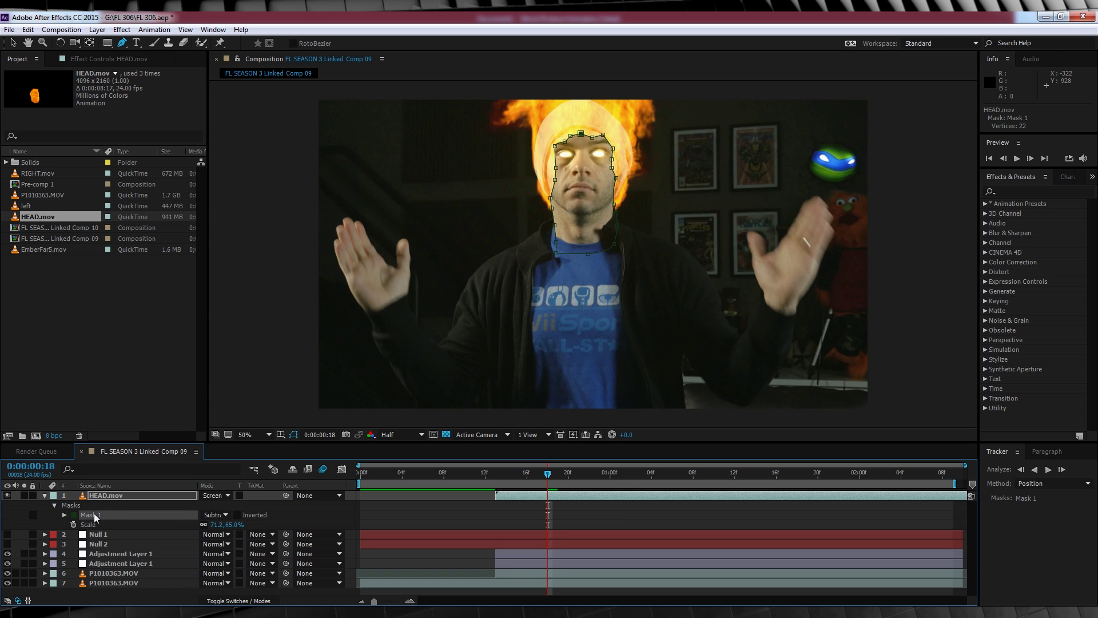
click(104, 497)
key(f)
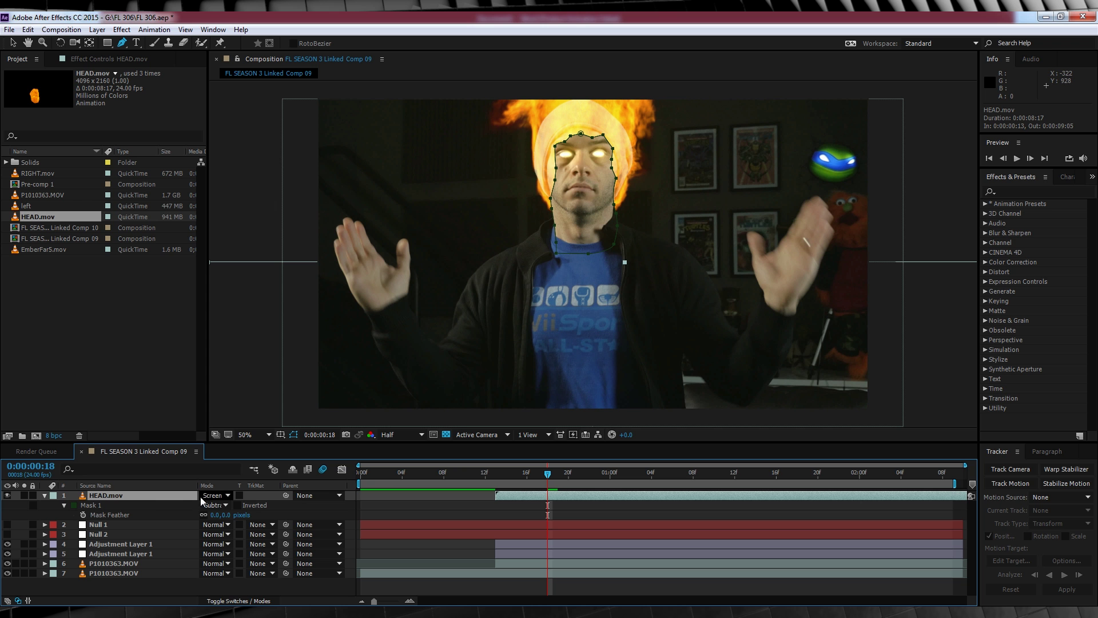
click(225, 515)
text(100)
key(Return)
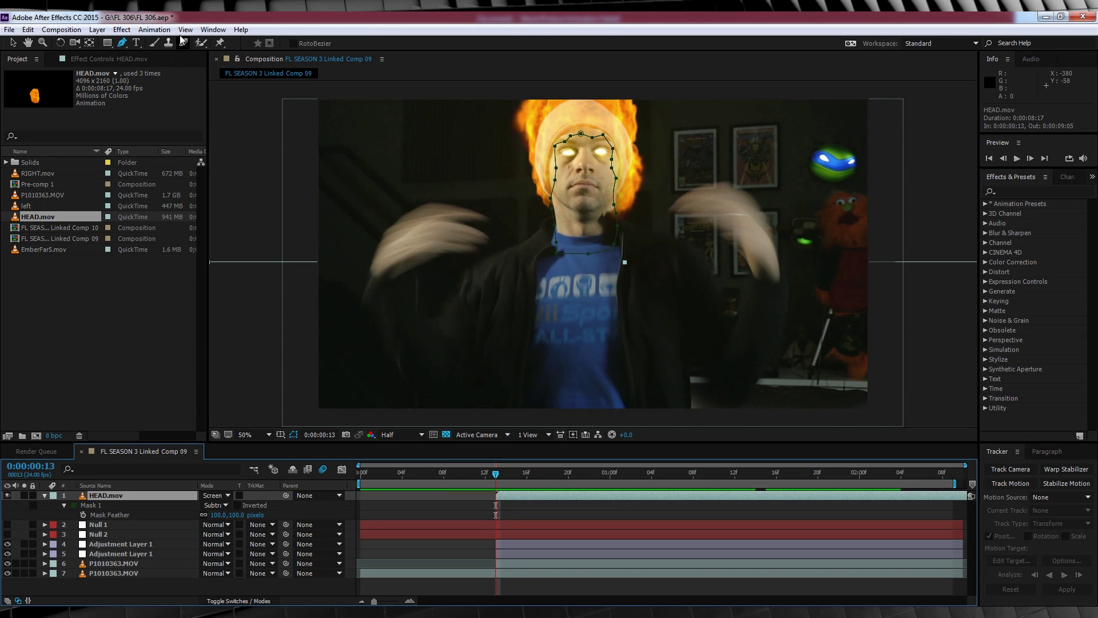
Apply Hue/Saturation to the fire head layer and lower Master Saturation to -22.
click(121, 29)
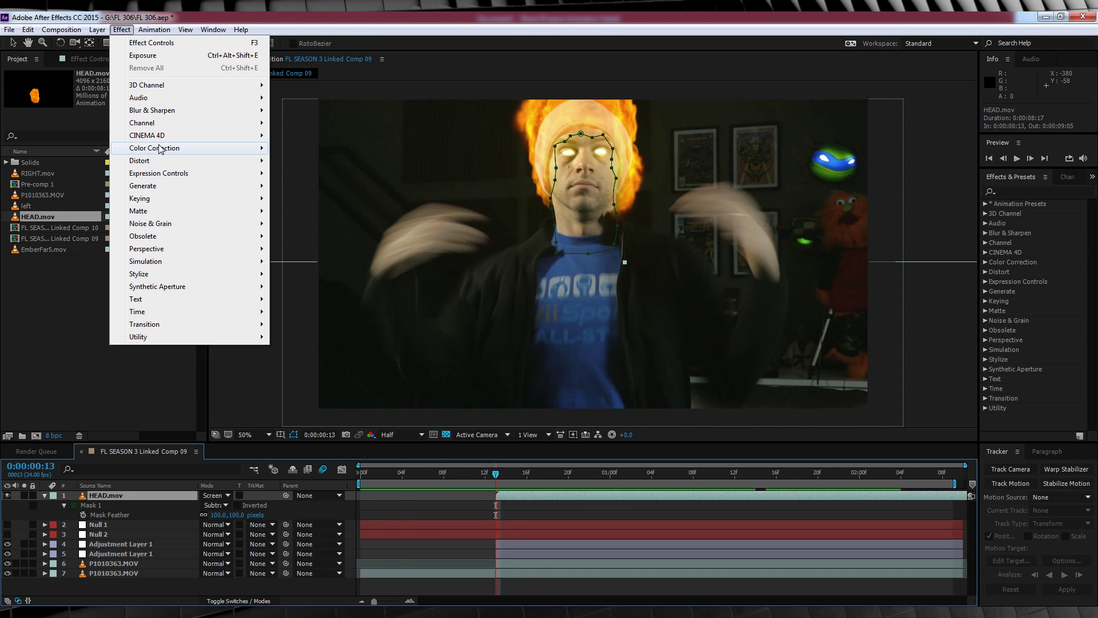
mouse_move(163, 150)
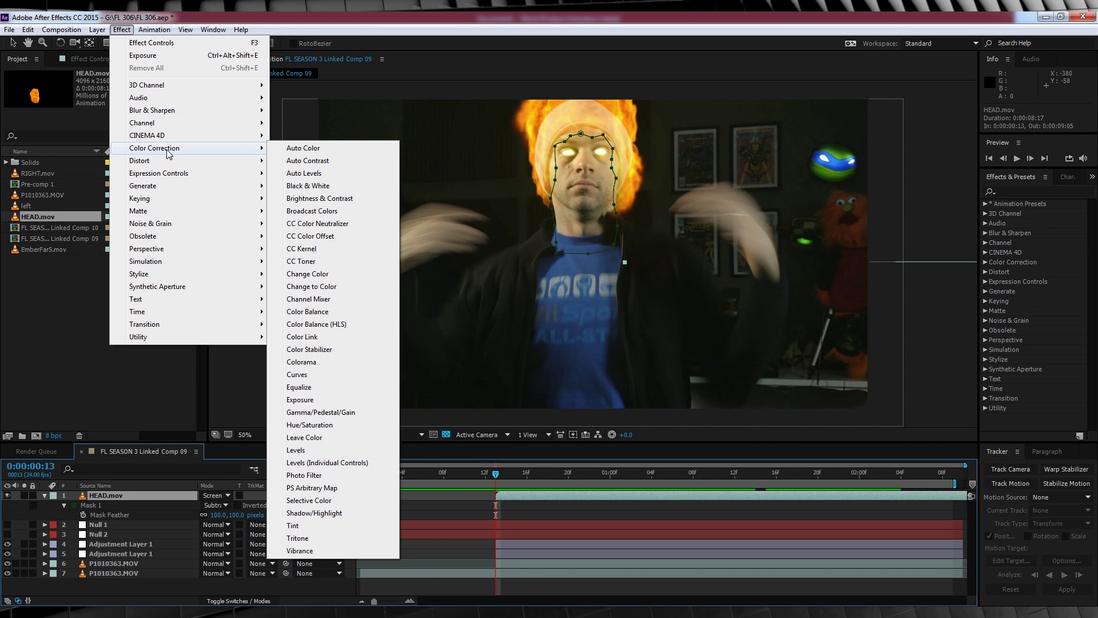
click(309, 425)
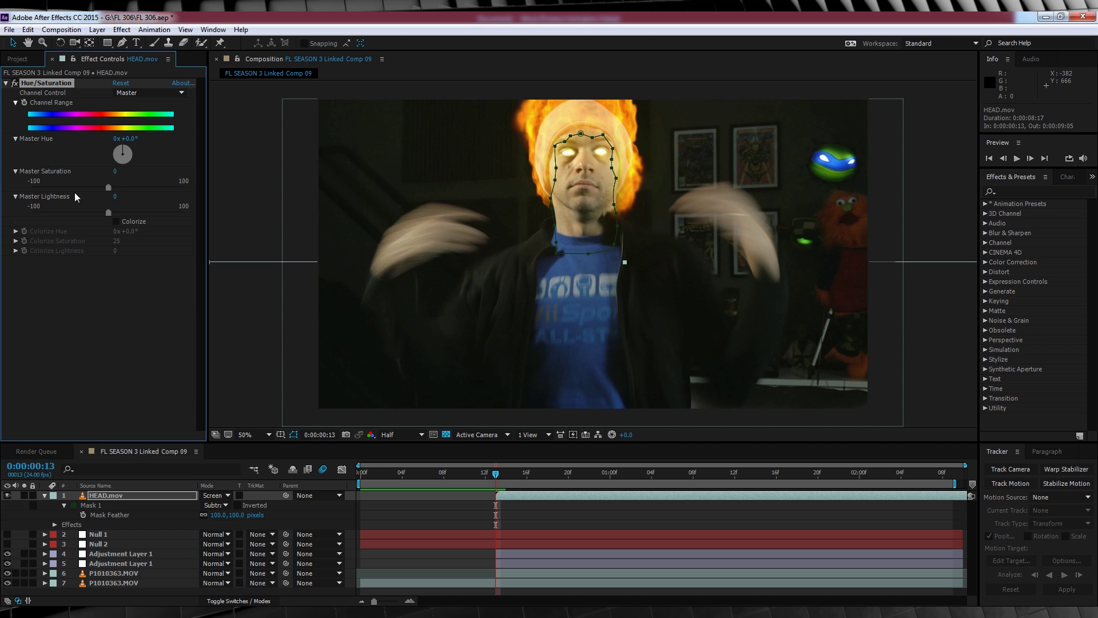
drag(109, 187, 87, 187)
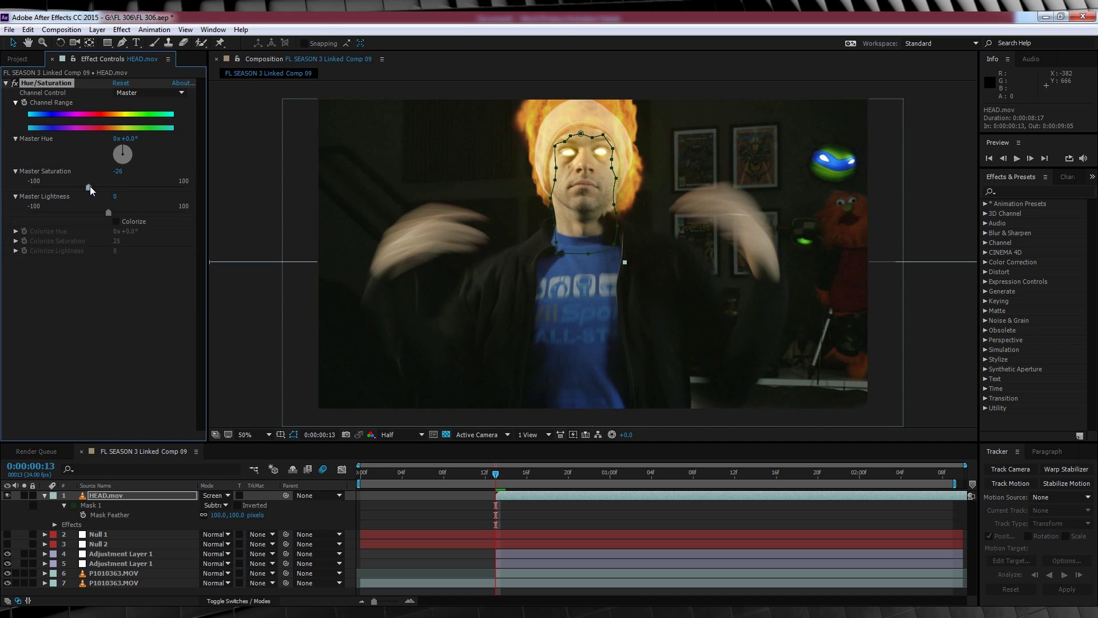
click(245, 403)
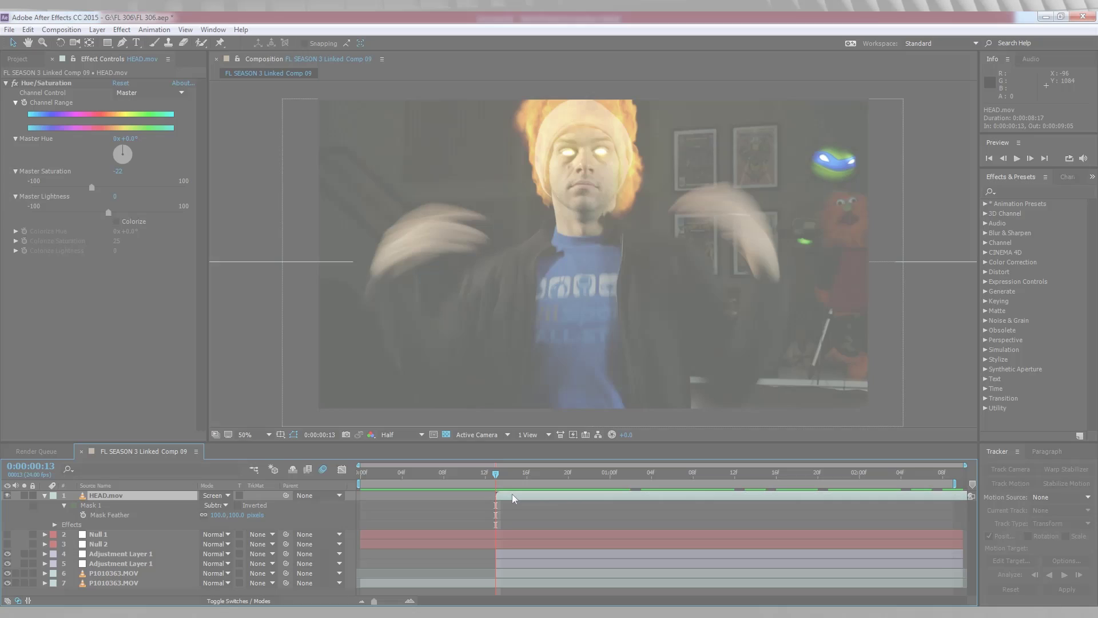
Duplicate the fire head layer and give the copy a 51-pixel mask feather.
key(ctrl+d)
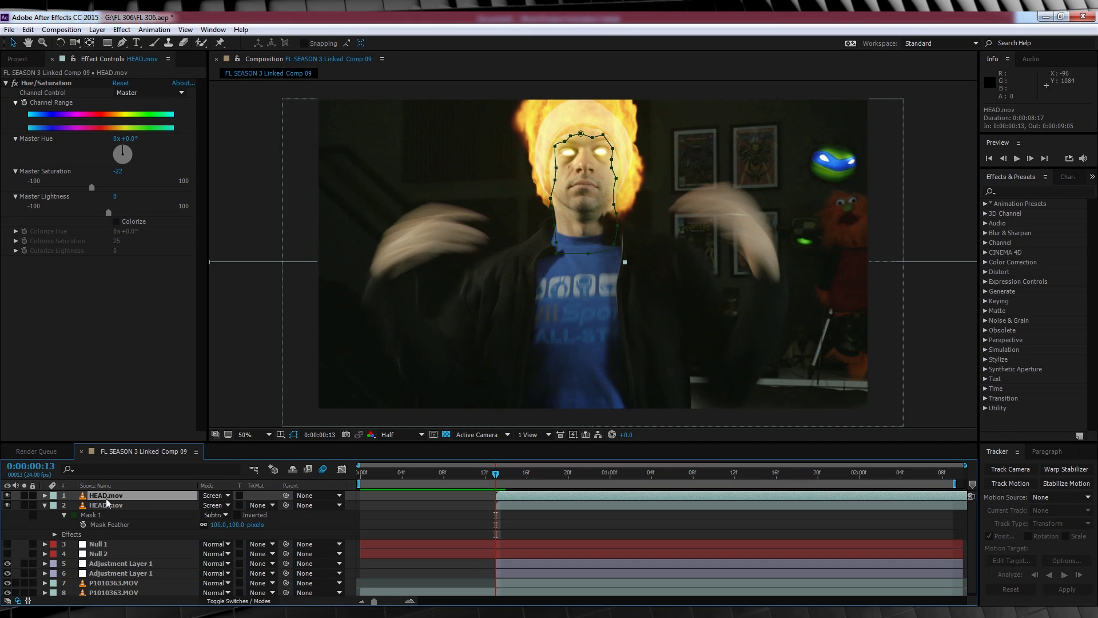
key(f)
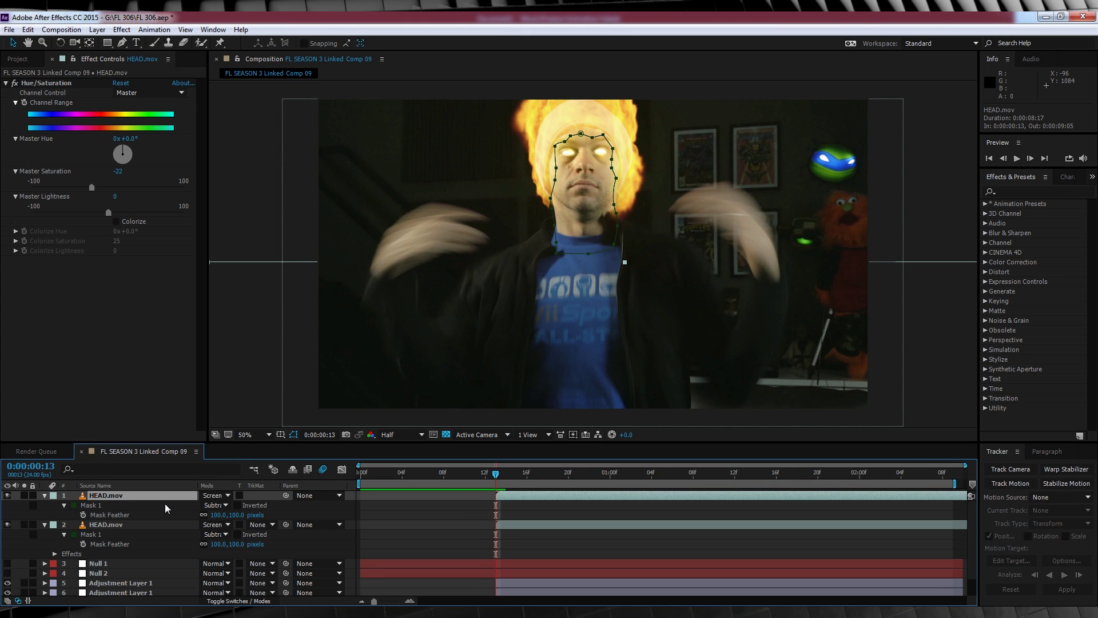
click(237, 515)
text(51)
key(Return)
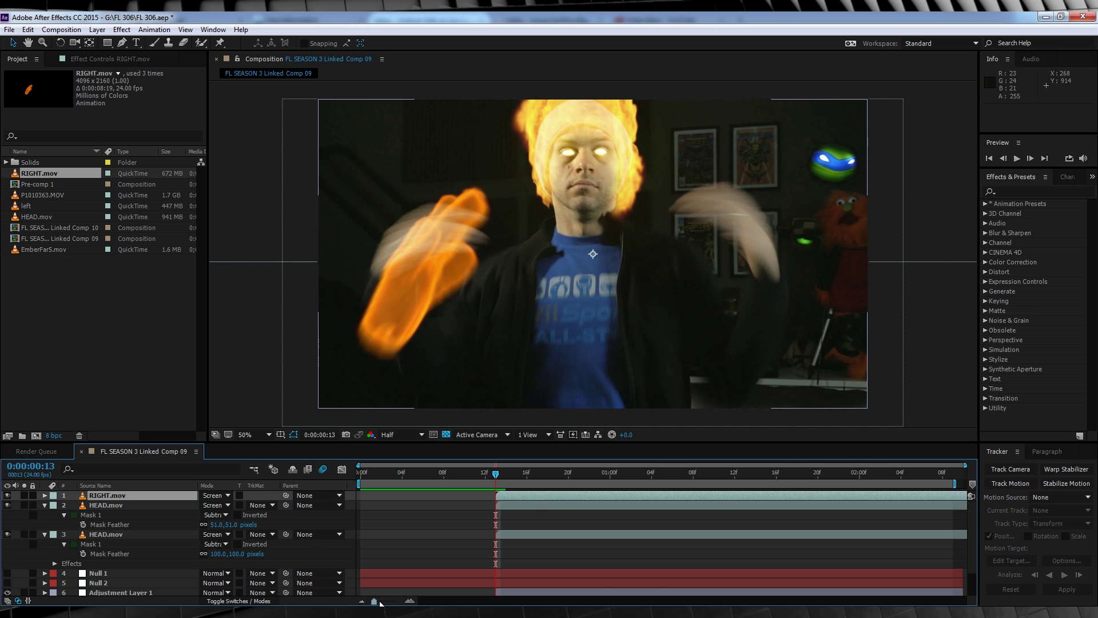
At frame 13, shrink the RIGHT.mov flame and place it over the actor's raised hand.
key(equal)
key(equal)
key(equal)
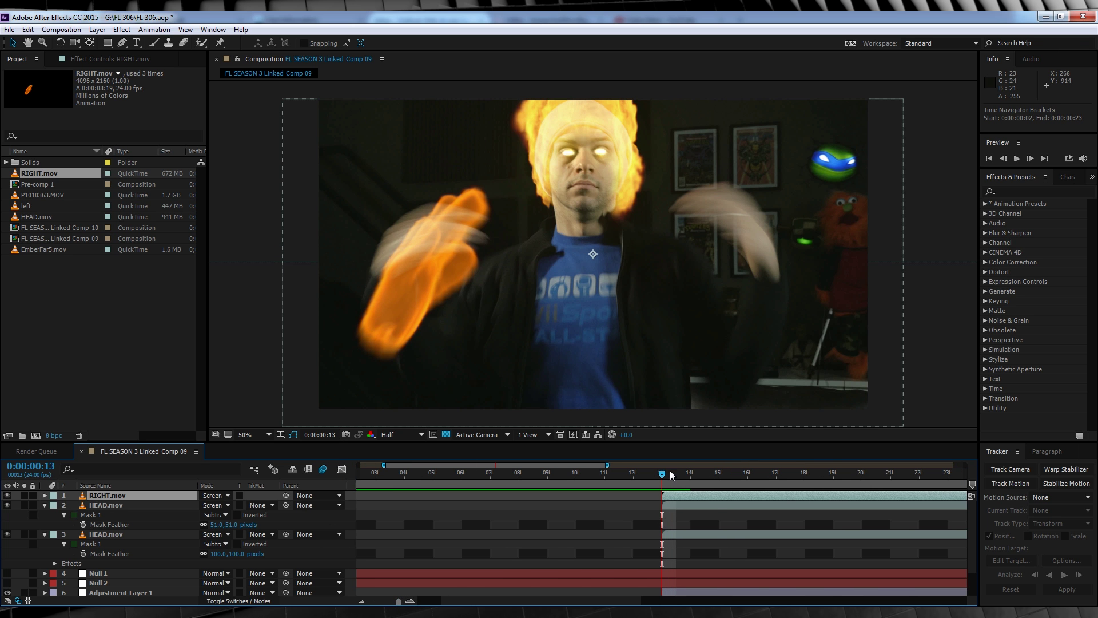
drag(673, 478, 687, 496)
click(650, 473)
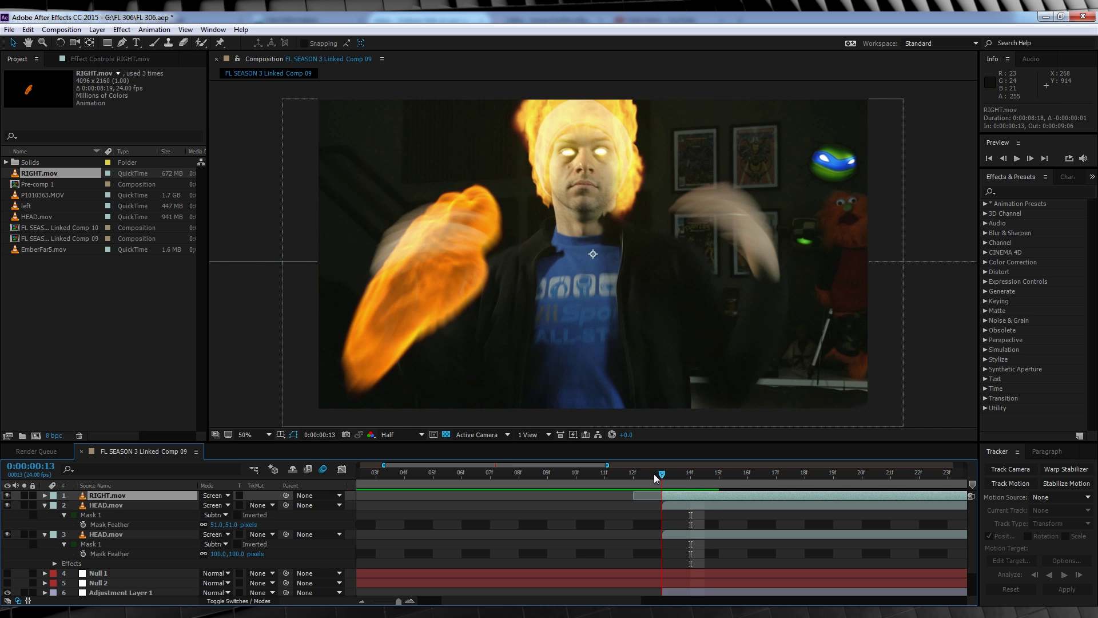
key(s)
drag(235, 505, 288, 453)
key(r)
drag(416, 171, 410, 245)
Keyframe the flame's rotation and position, moving it frame by frame to follow the hand.
click(73, 505)
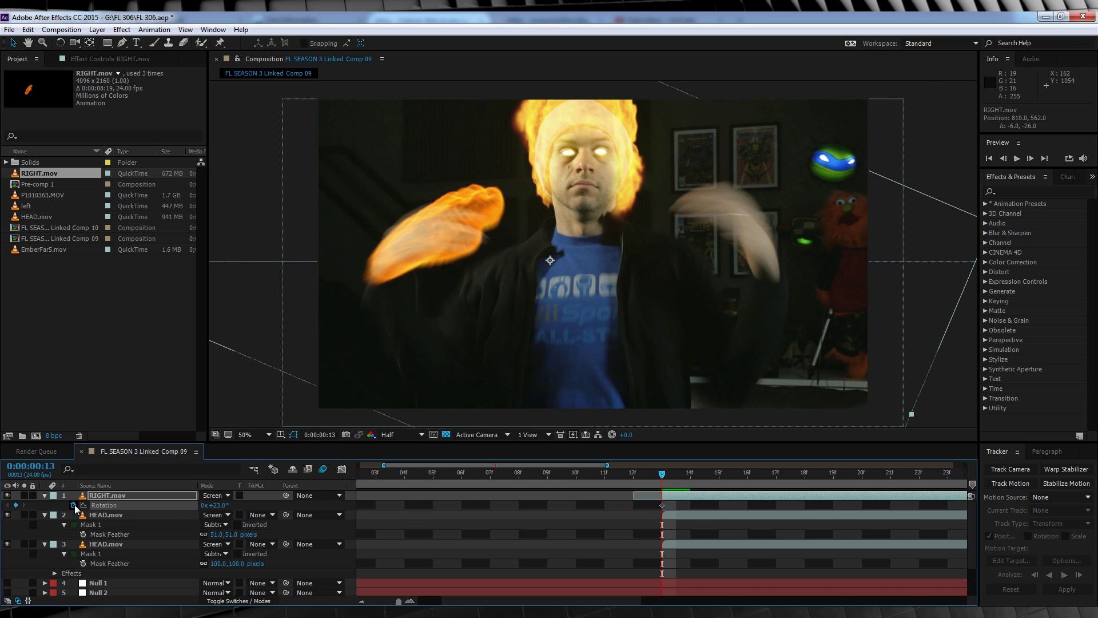
key(alt+shift+p)
key(Page_Down)
key(alt+shift+r)
drag(456, 276, 475, 259)
key(Page_Down)
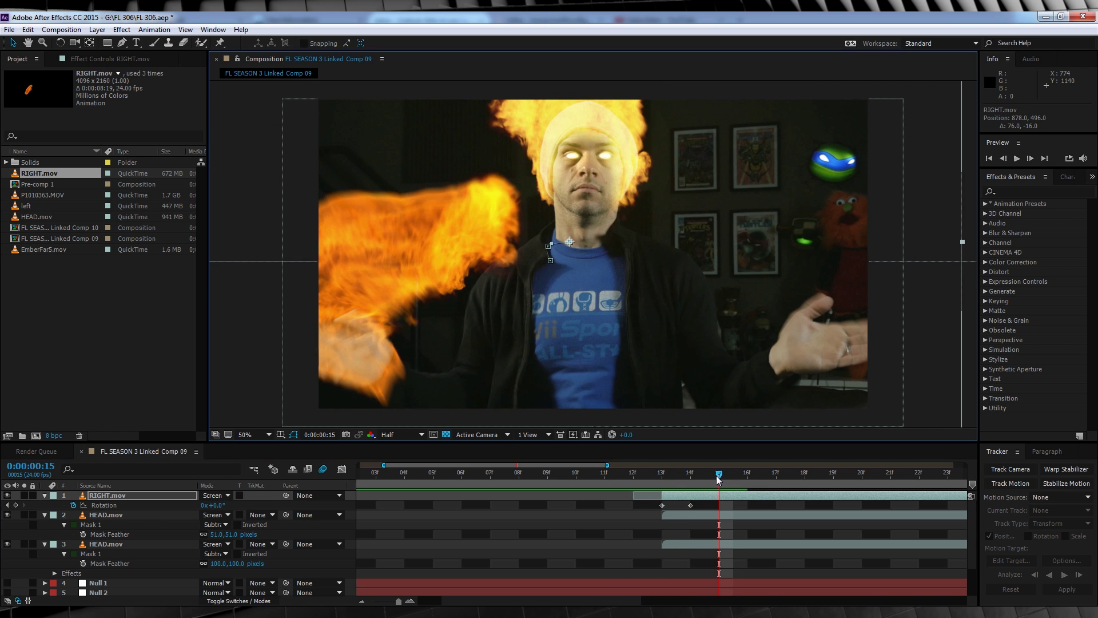
key(Page_Down)
drag(422, 345, 431, 330)
key(Page_Down)
drag(369, 307, 400, 294)
key(Page_Down)
Fit the whole frame in the viewer, check frame 23, and return to frame 11.
key(Page_Down)
scroll(380, 225, down, 1)
drag(380, 226, 373, 226)
click(257, 435)
click(255, 239)
click(862, 472)
key(Page_Down)
key(Page_Down)
key(Page_Down)
key(comma)
scroll(372, 572, down, 3)
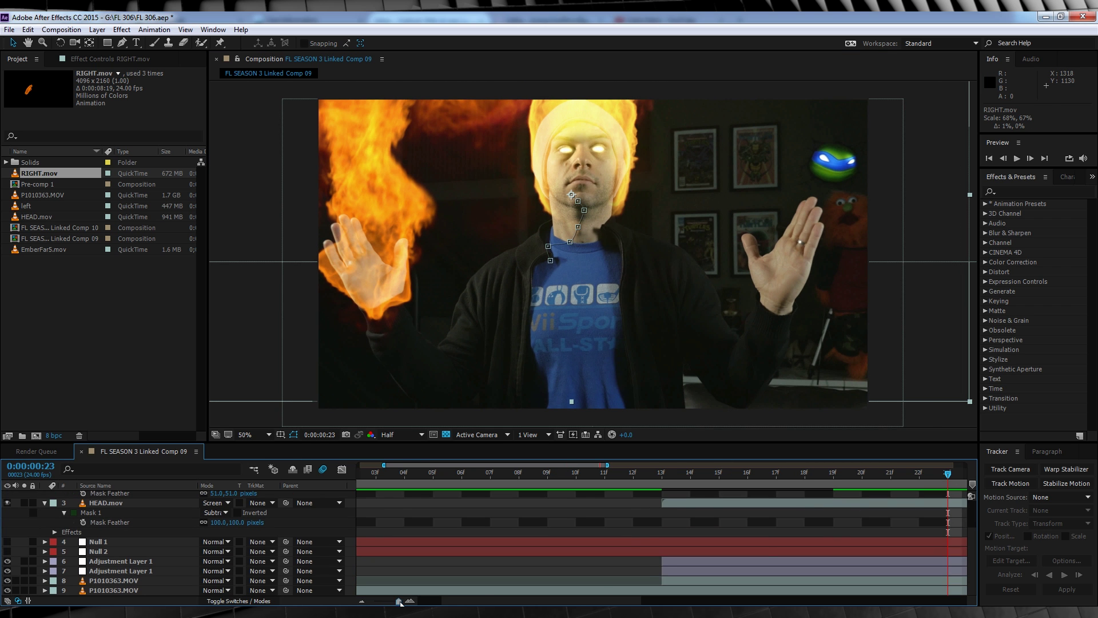
drag(402, 602, 376, 602)
click(476, 473)
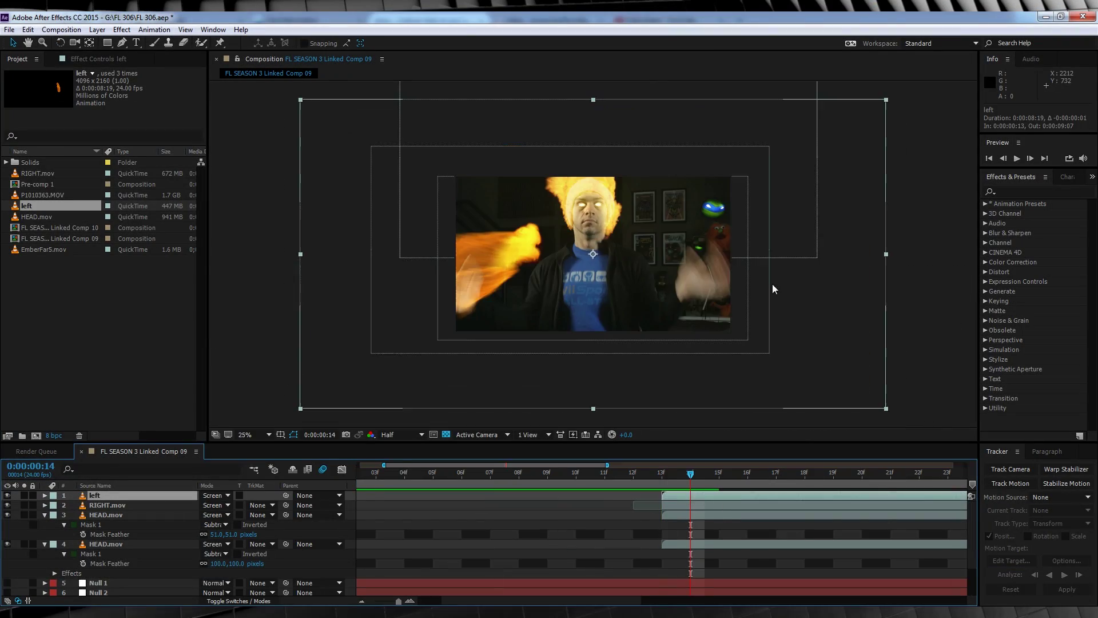
Move the left flame onto the actor's other hand and enlarge it.
key(s)
key(period)
key(period)
drag(790, 277, 775, 235)
drag(229, 505, 246, 508)
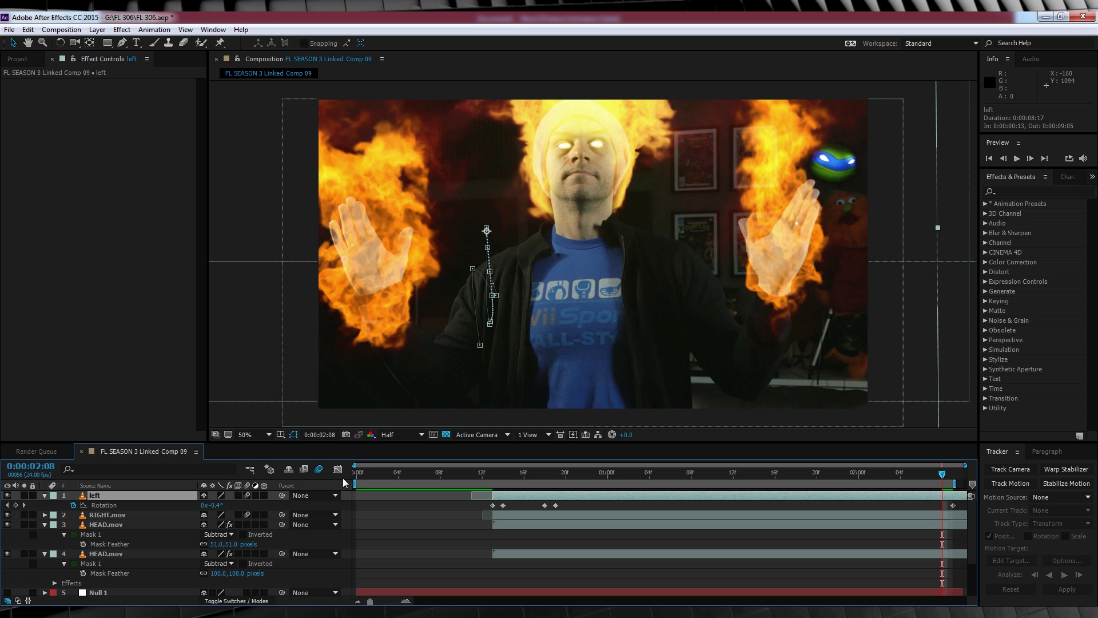
Duplicate the left and RIGHT.mov flame layers, then preview the brighter hand flames.
click(106, 524)
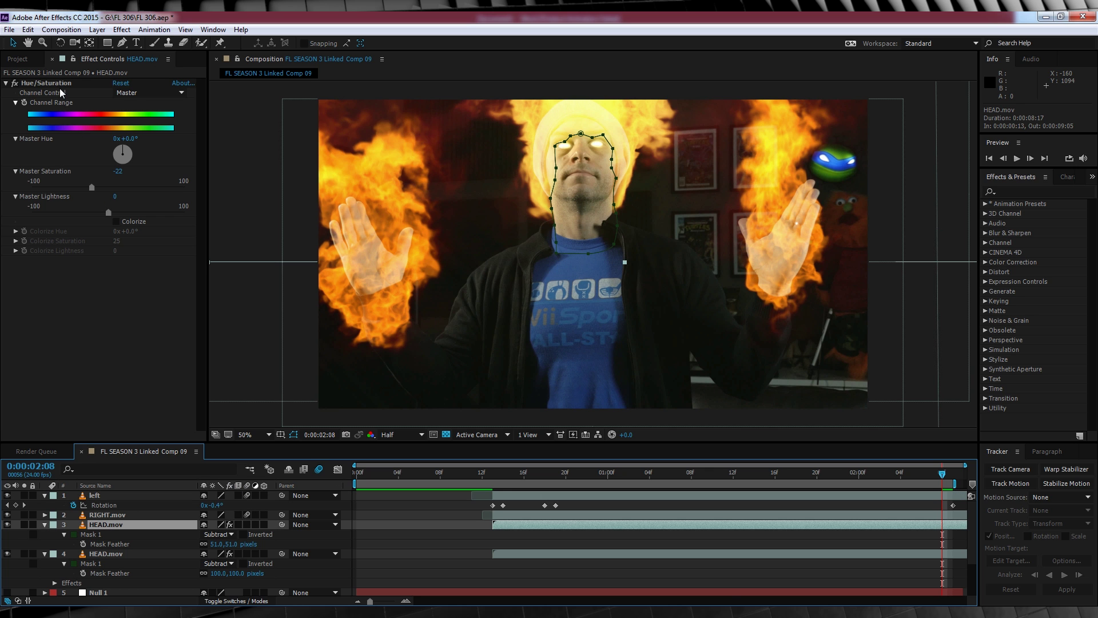
click(109, 516)
key(ctrl+v)
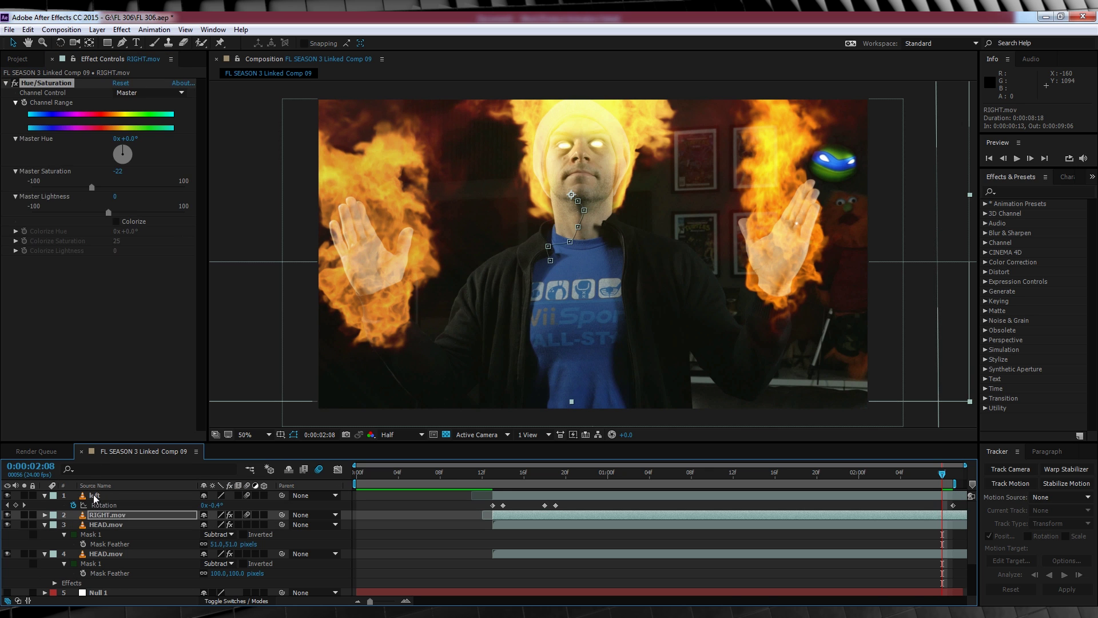
click(95, 496)
key(ctrl+v)
key(ctrl+d)
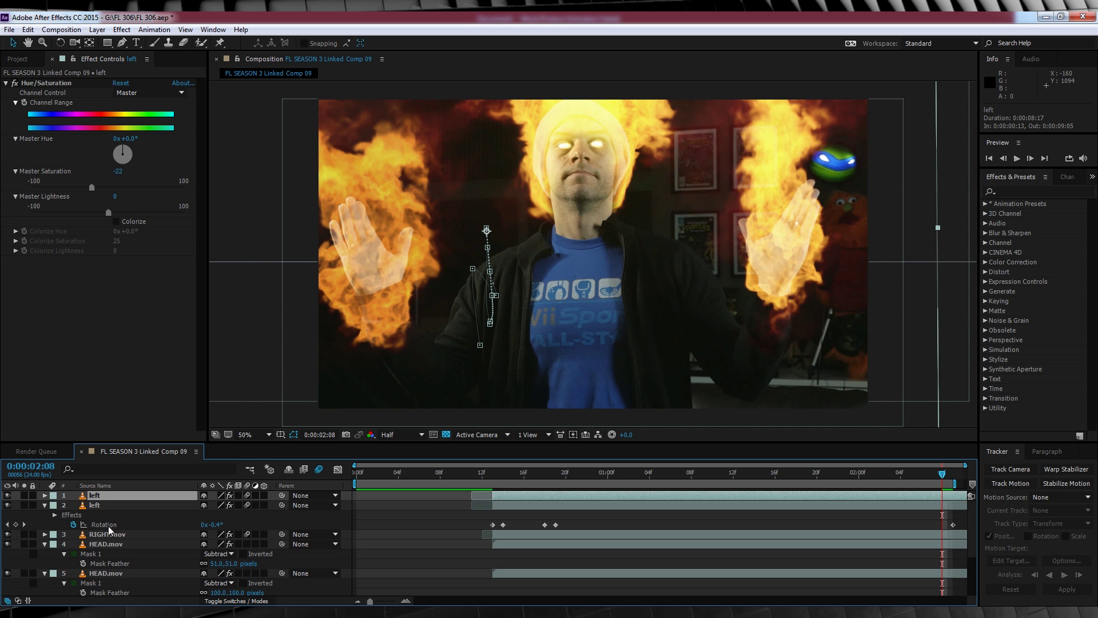
click(106, 534)
key(ctrl+d)
key(space)
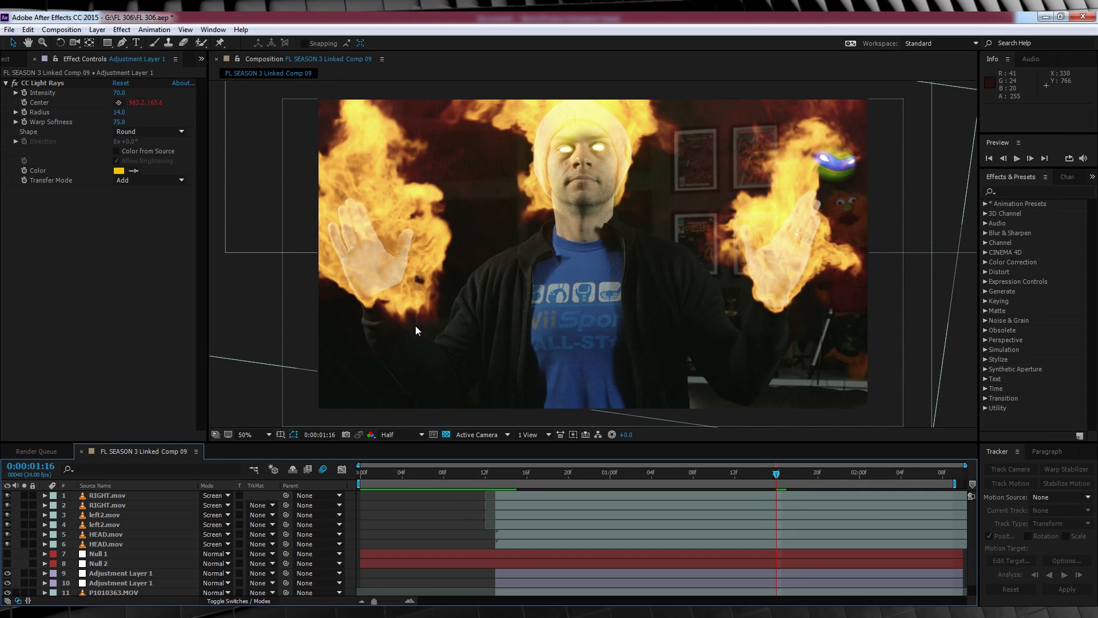
At frame 13, add a new adjustment layer at the top of the comp.
click(494, 478)
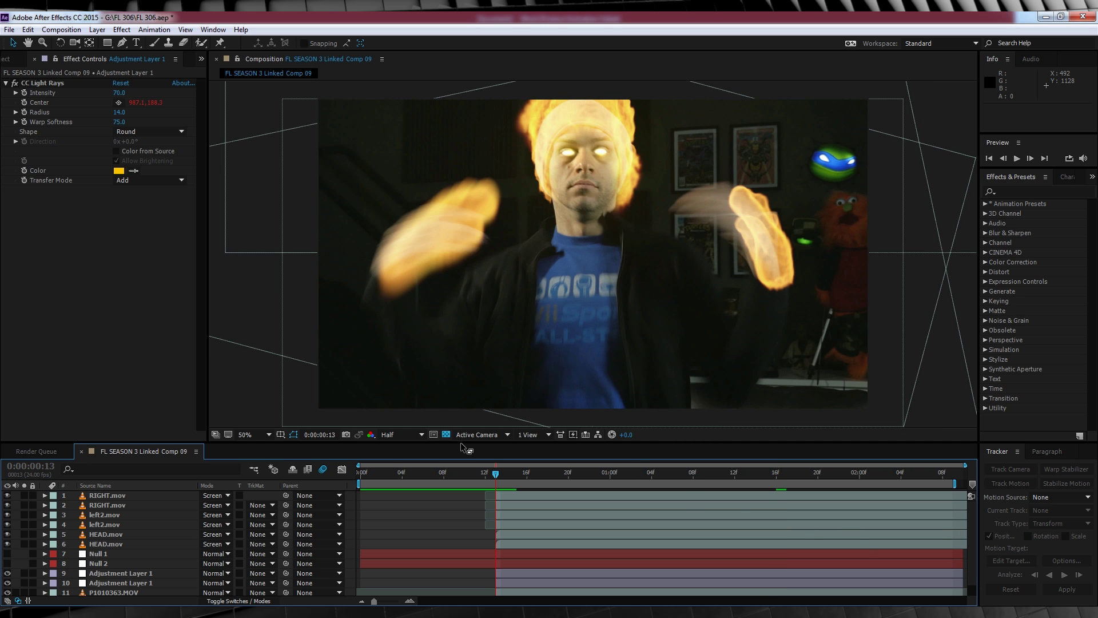
click(97, 29)
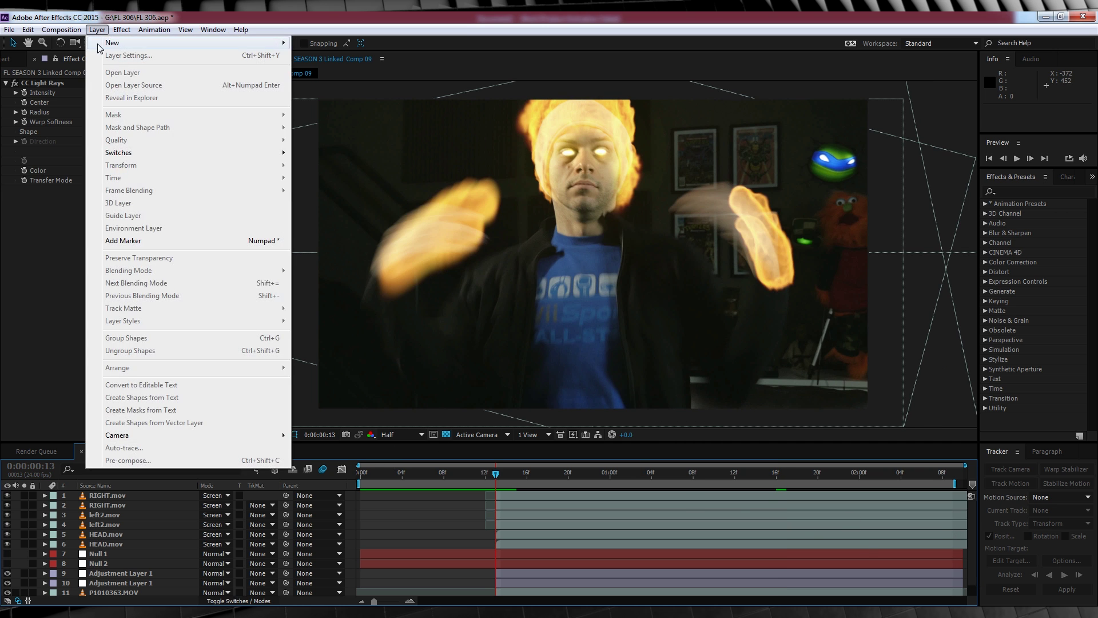
mouse_move(109, 44)
click(334, 118)
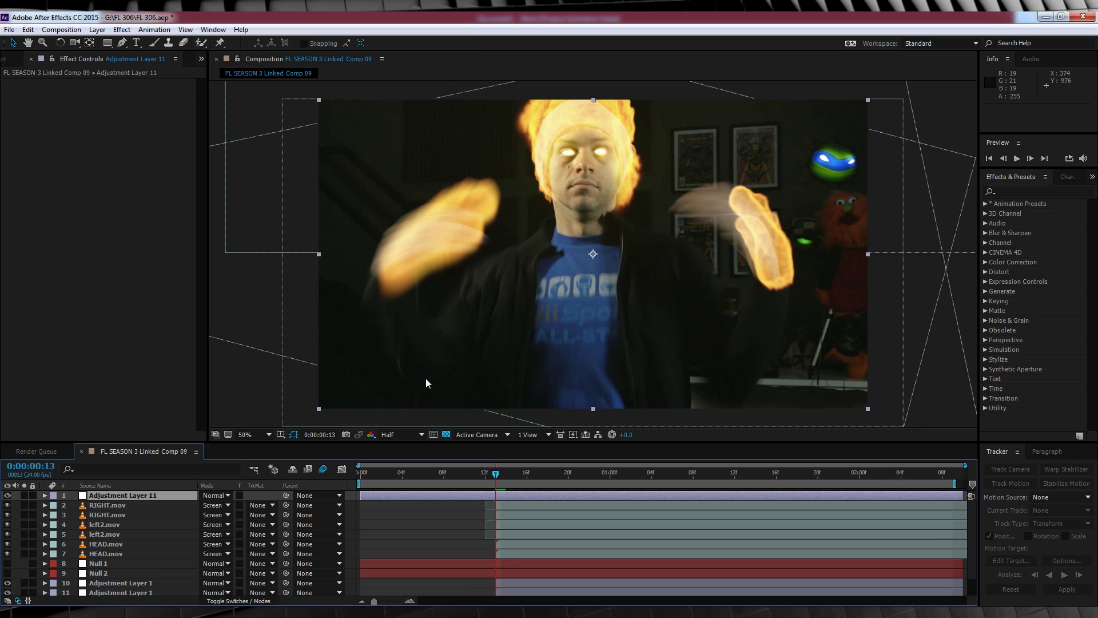
With the Pen tool, trace a mask from the flaming head around the left flaming hand.
click(122, 43)
click(572, 113)
click(542, 120)
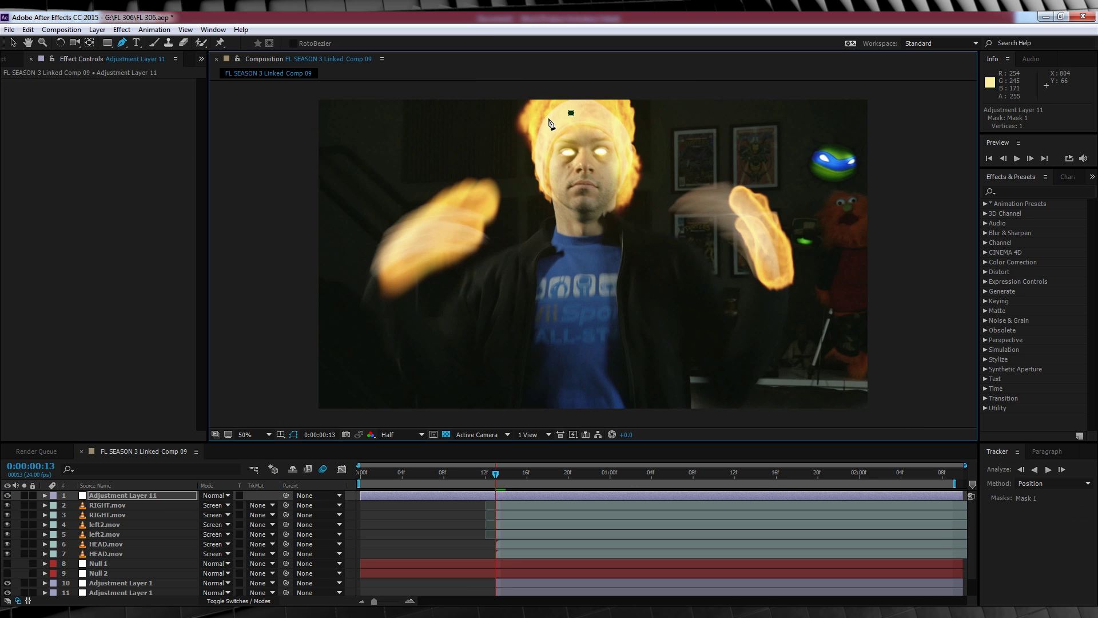
click(530, 130)
click(525, 152)
click(516, 200)
click(469, 153)
click(364, 127)
click(355, 218)
click(345, 307)
click(403, 392)
click(454, 381)
click(475, 326)
click(504, 286)
Continue the mask across the chest and past the right hand, closing it at the head.
click(558, 234)
click(592, 228)
click(669, 245)
click(695, 310)
click(715, 372)
click(778, 380)
click(836, 297)
click(838, 246)
click(637, 165)
click(627, 134)
click(614, 121)
click(591, 113)
click(571, 113)
Set the adjustment layer's mask feather to 50 pixels.
key(f)
click(228, 514)
text(50)
key(Return)
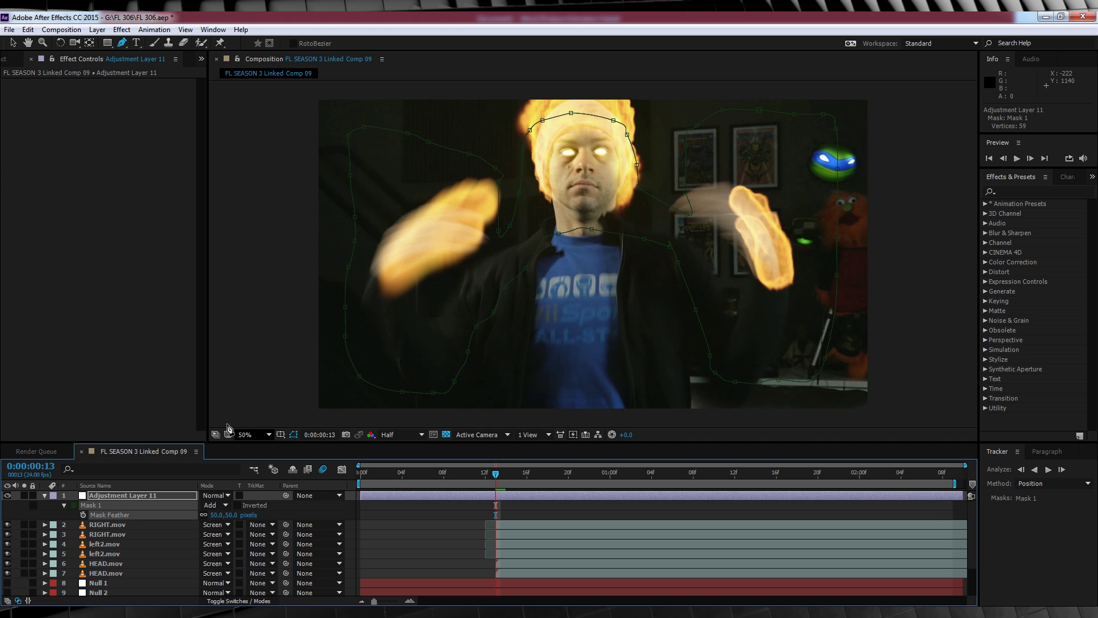
click(121, 29)
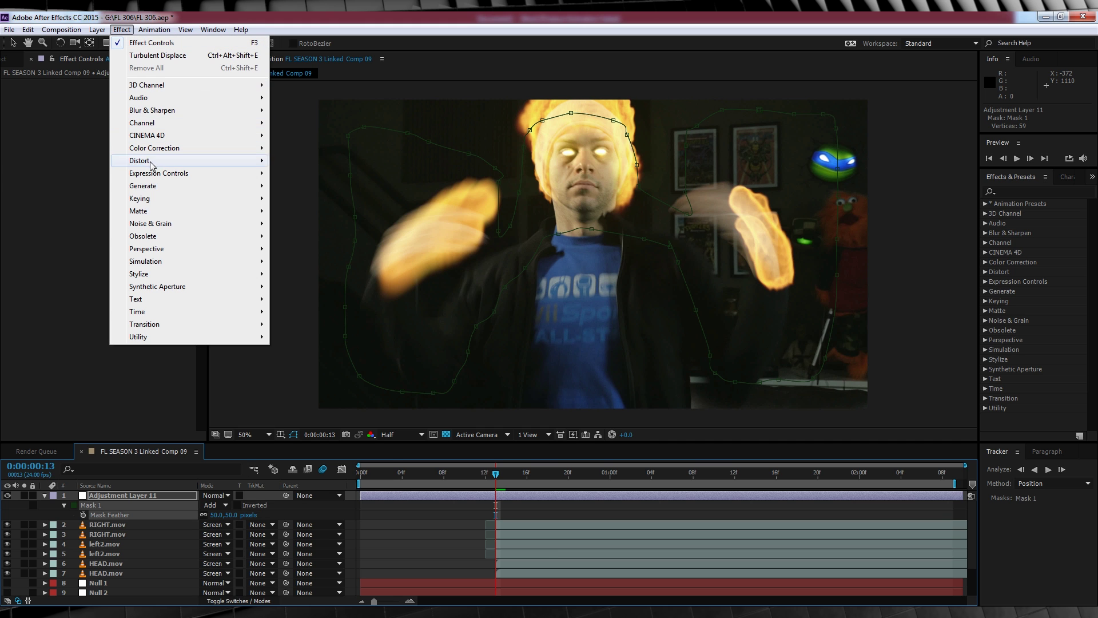
Apply Turbulent Displace to the adjustment layer with Twist type, Amount -6 and Size 25.
mouse_move(229, 161)
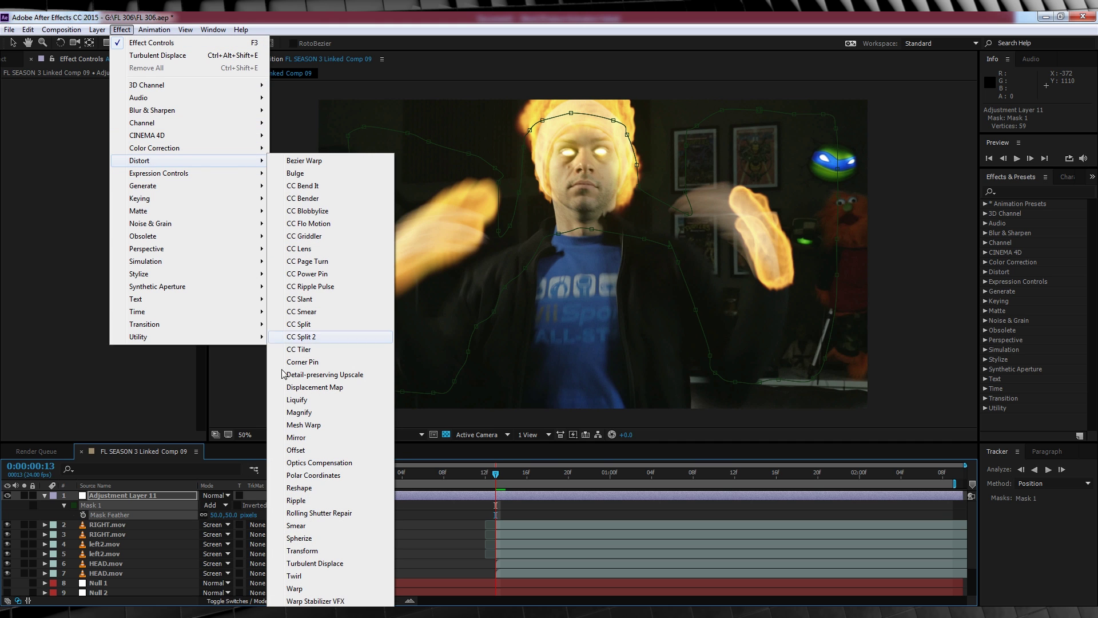
click(303, 564)
click(123, 93)
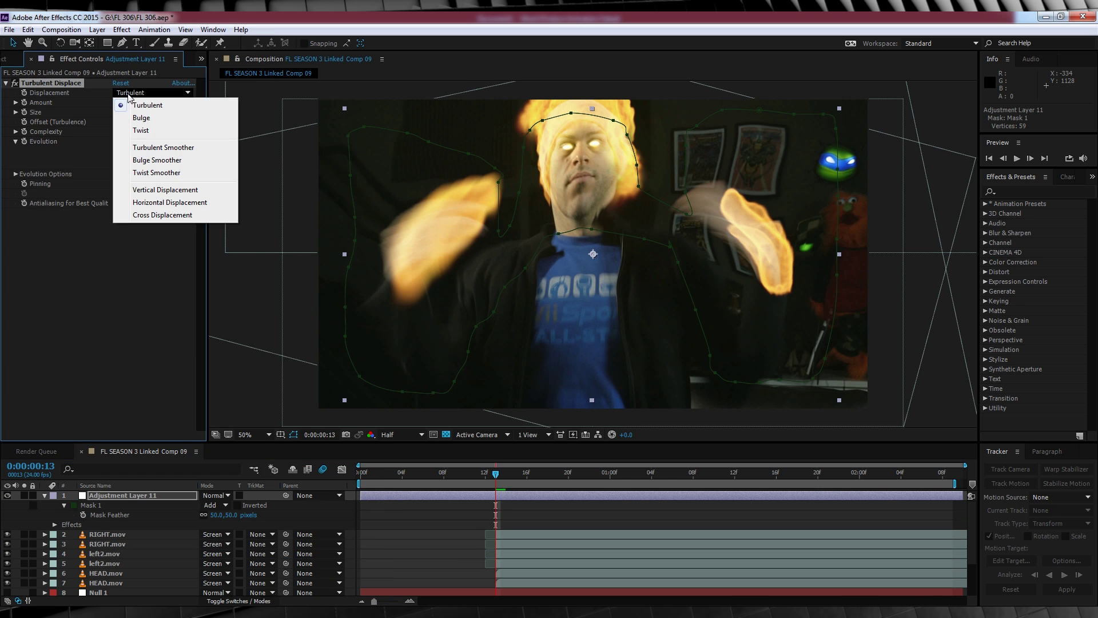
click(137, 132)
click(119, 106)
text(-6)
key(Return)
click(118, 112)
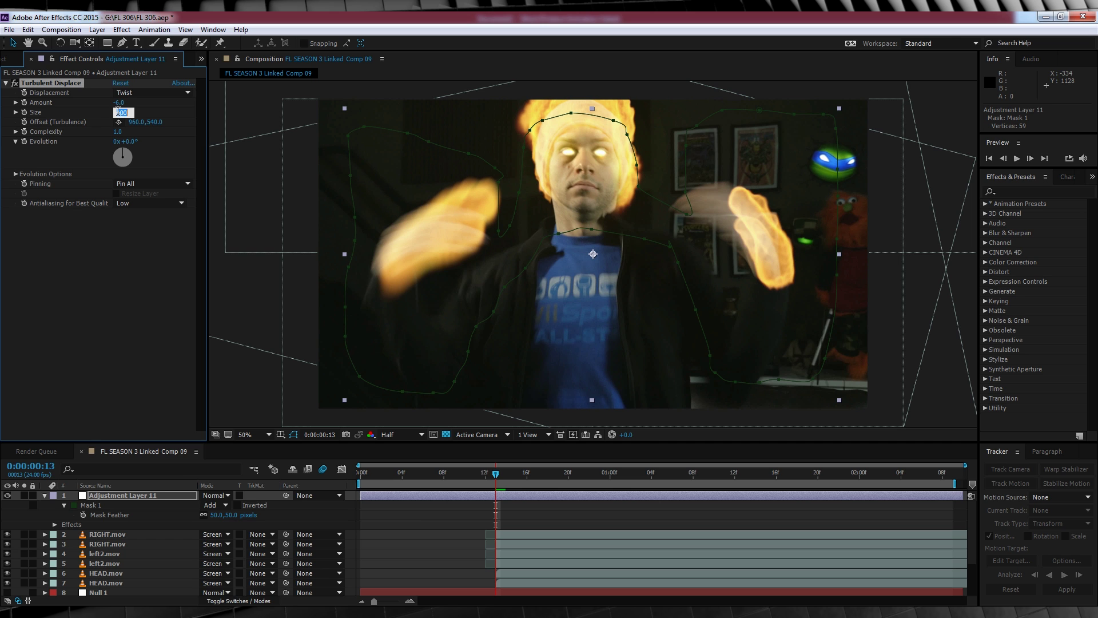
key(Return)
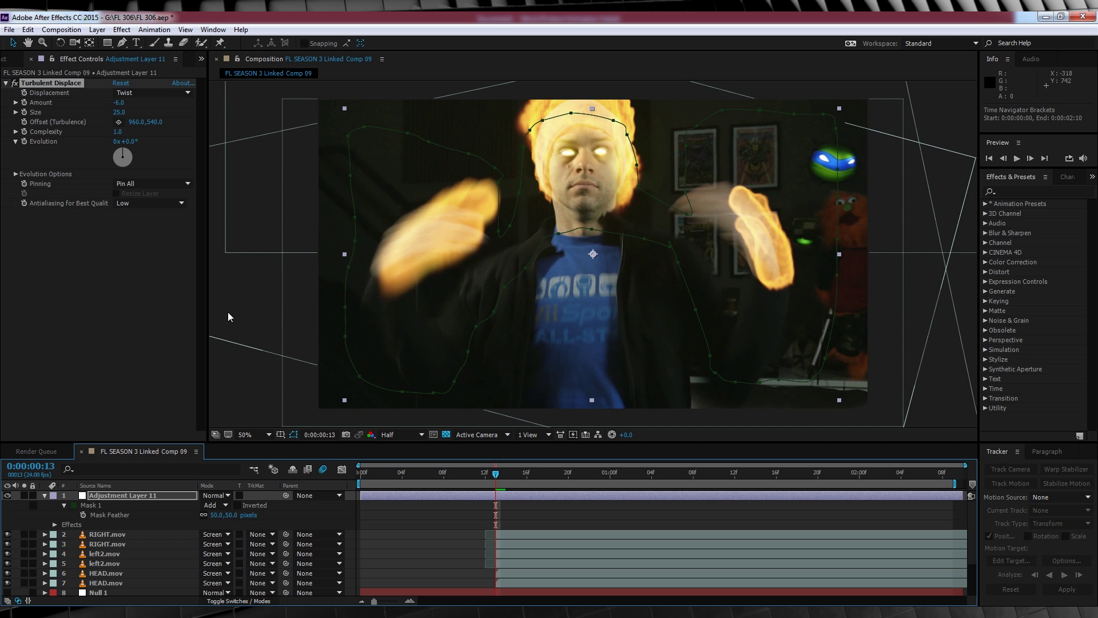
Trim the adjustment layer to start at frame 15 and move the current time there.
drag(360, 494, 486, 505)
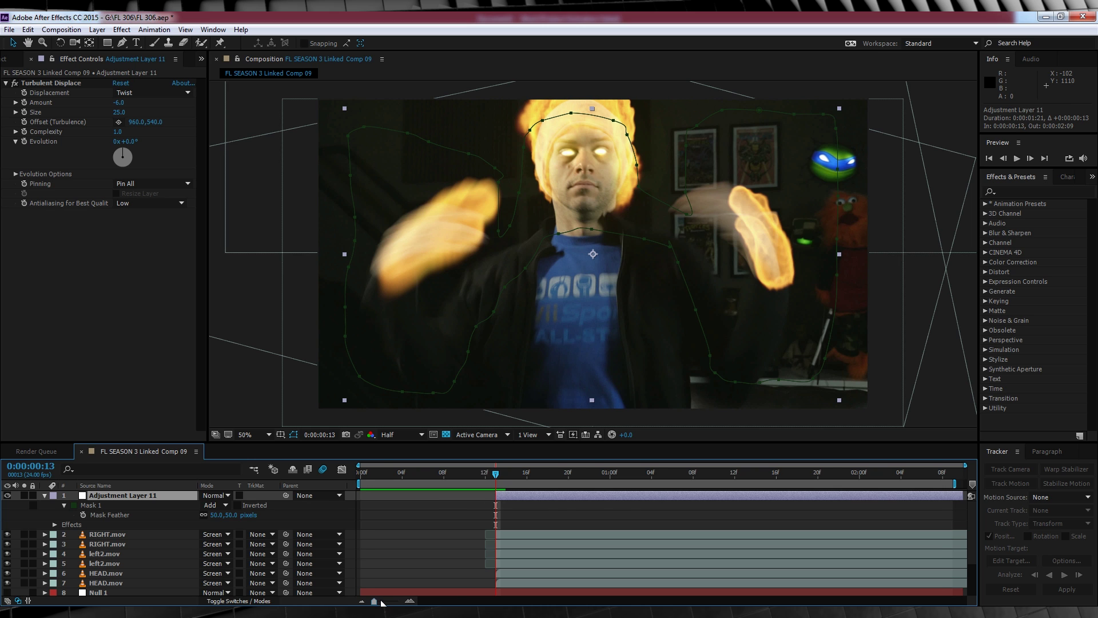
click(413, 600)
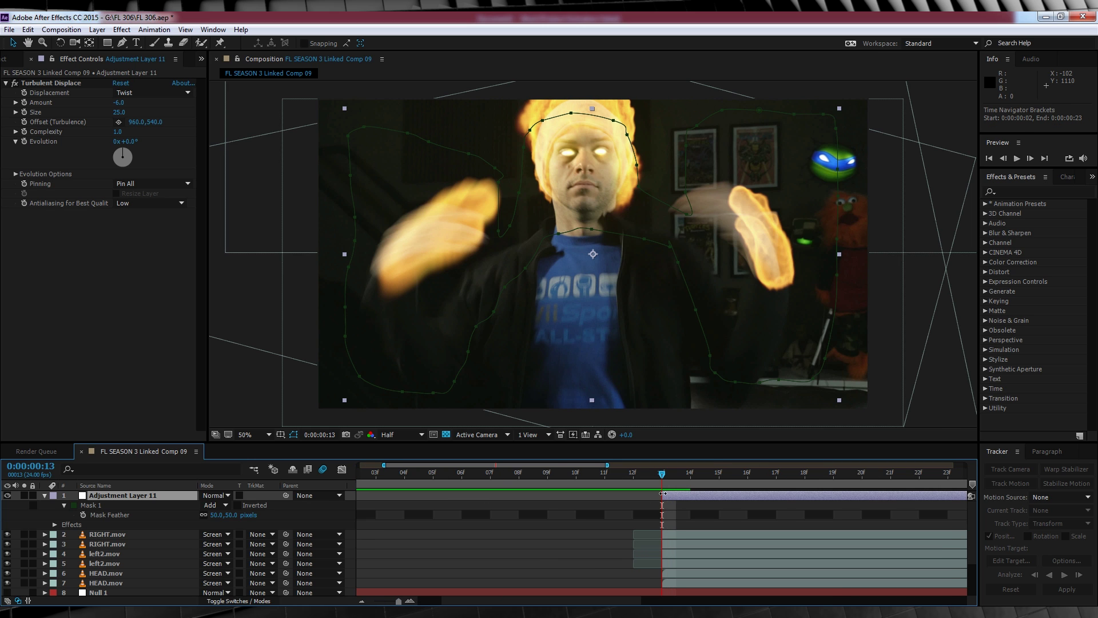
drag(663, 494, 719, 495)
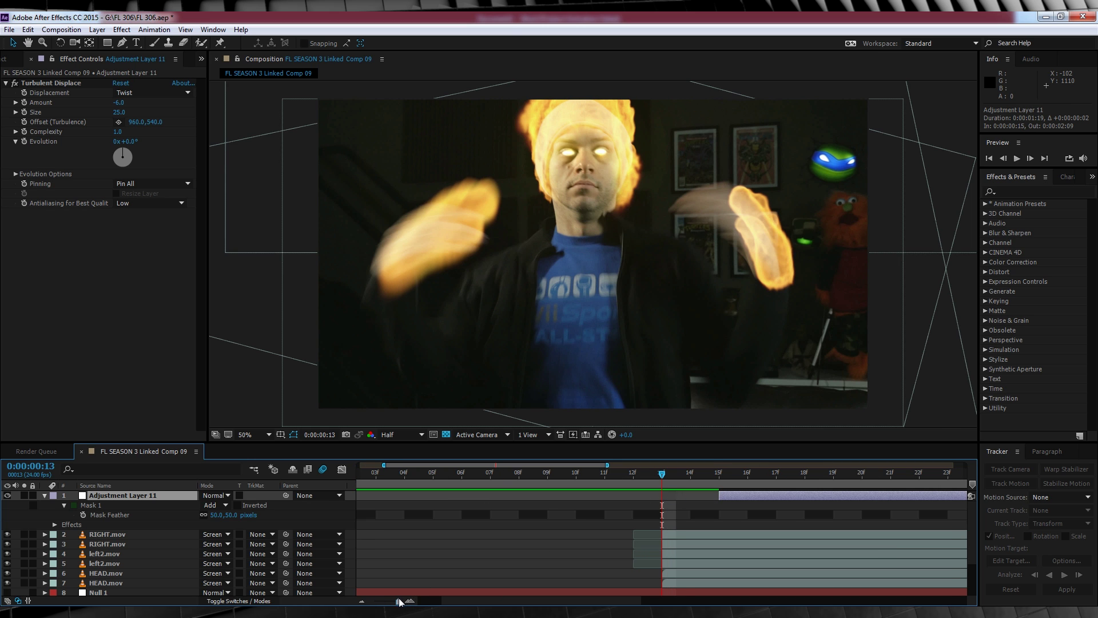
drag(399, 601, 374, 601)
click(516, 477)
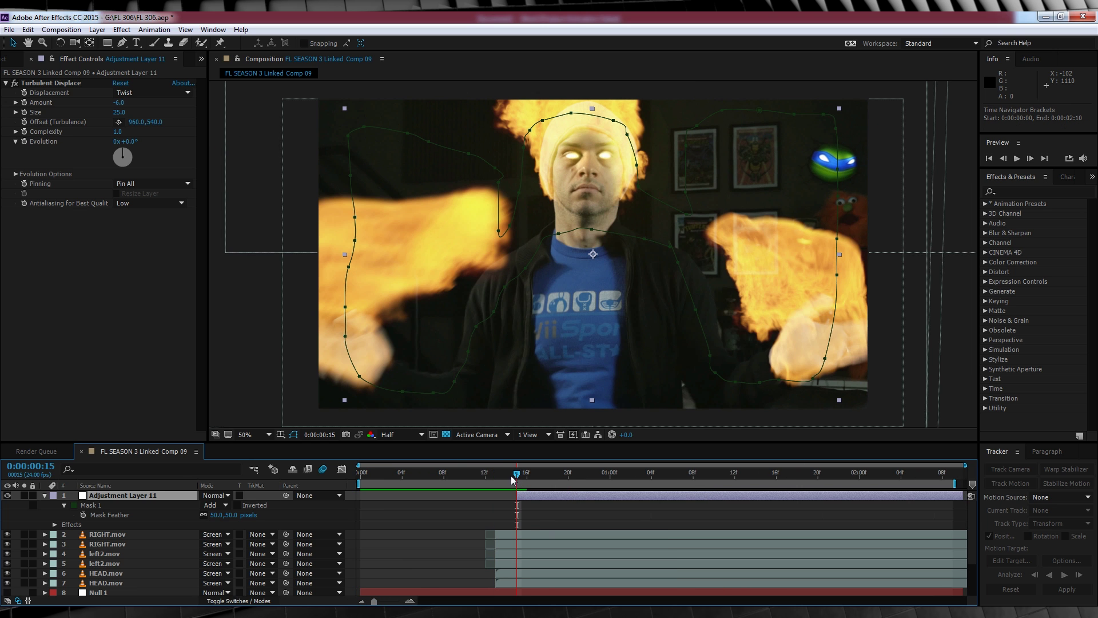
Keyframe Evolution from 0 at frame 15 to 2 revolutions at the end, then preview.
click(25, 141)
click(25, 142)
key(End)
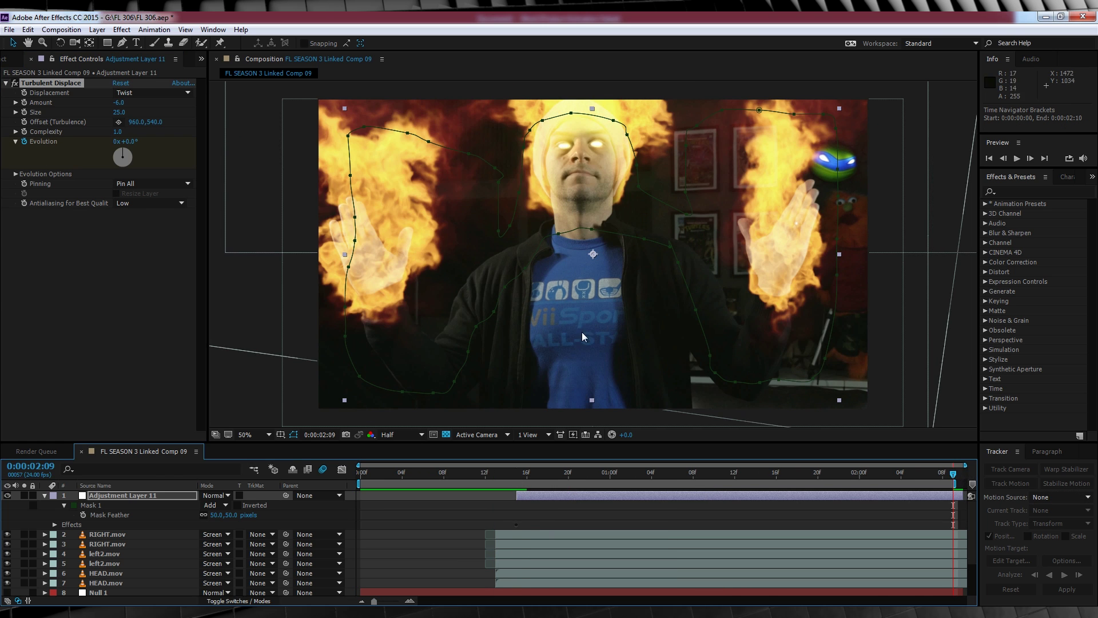
click(116, 141)
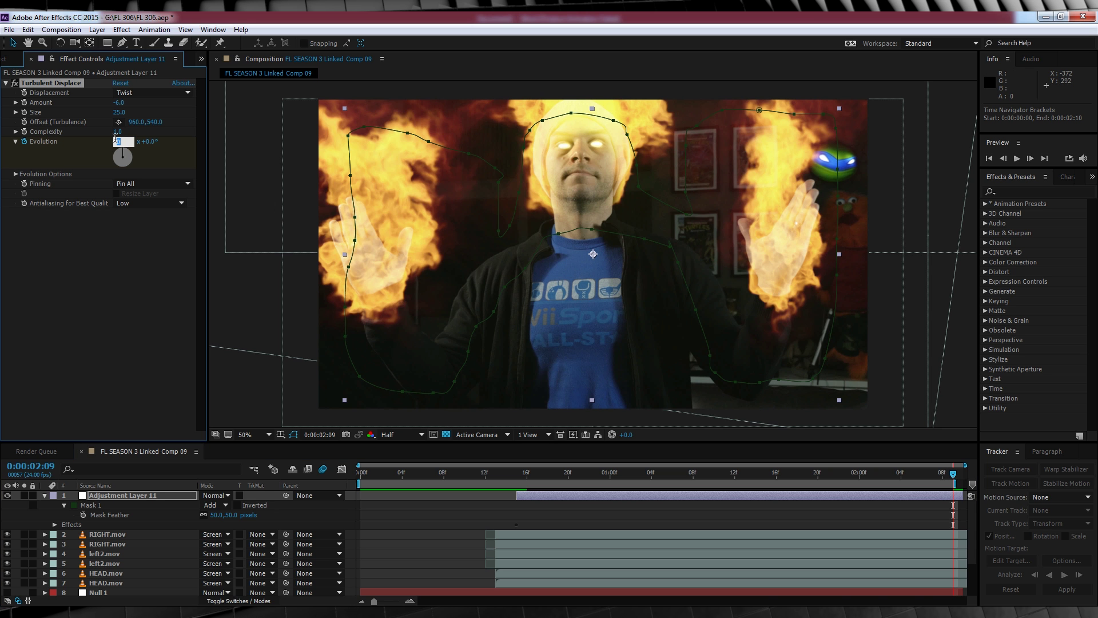
text(2)
key(Return)
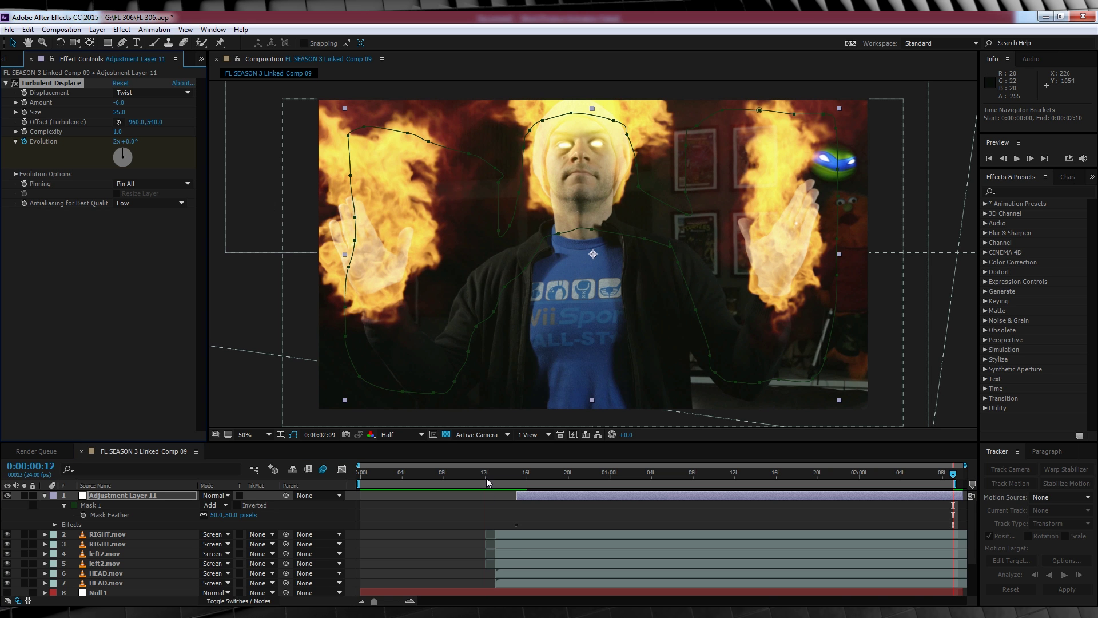
click(487, 482)
key(space)
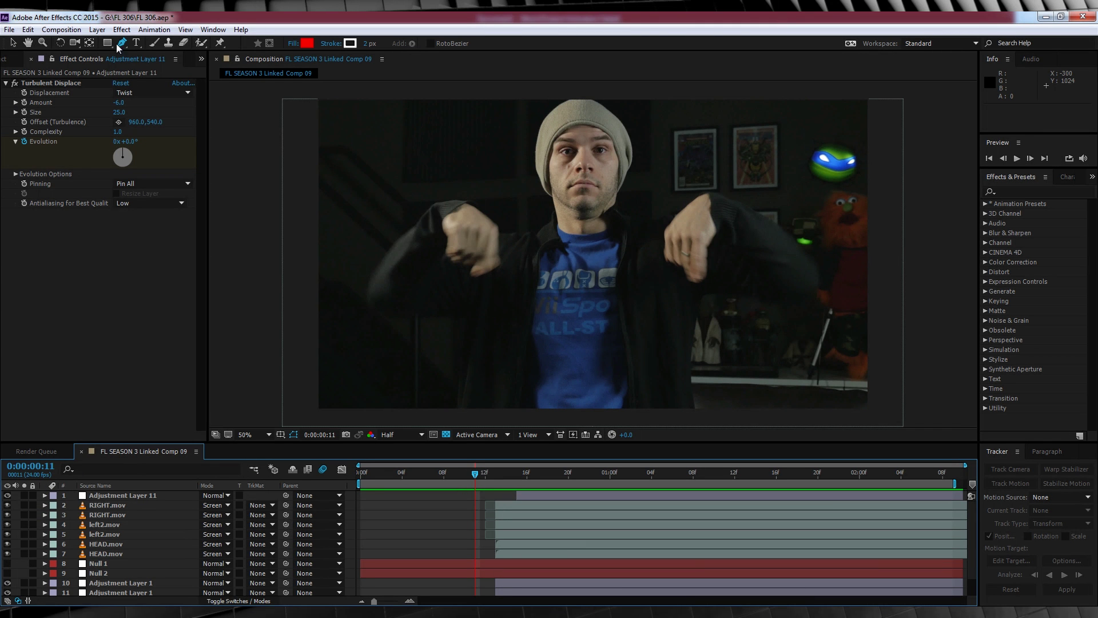
Add another adjustment layer on top, starting at frame 13.
click(97, 29)
mouse_move(108, 43)
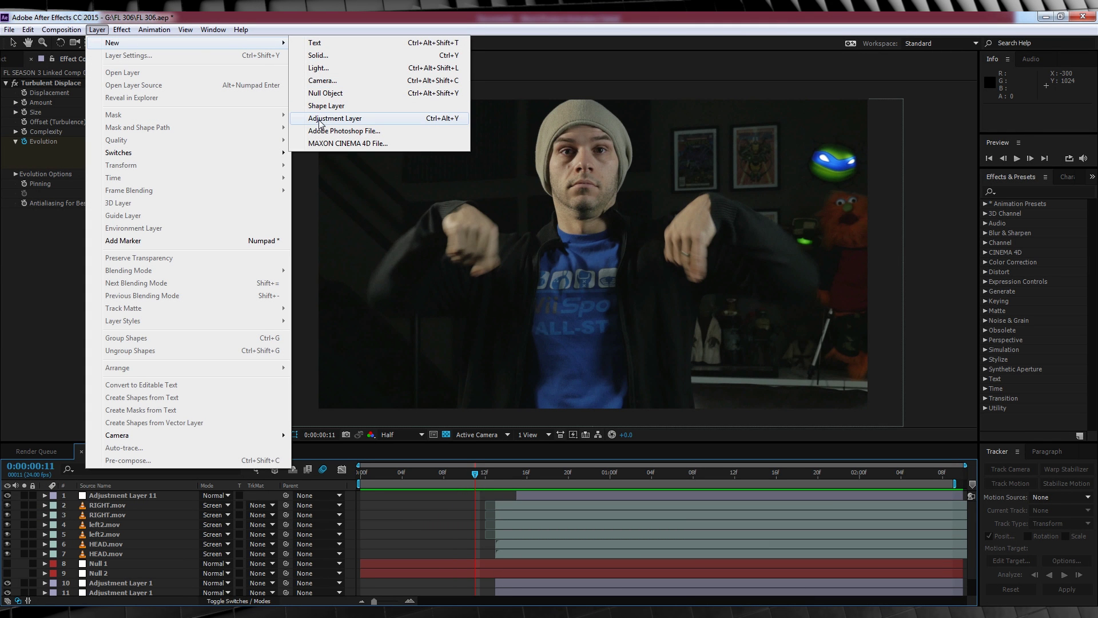
click(319, 123)
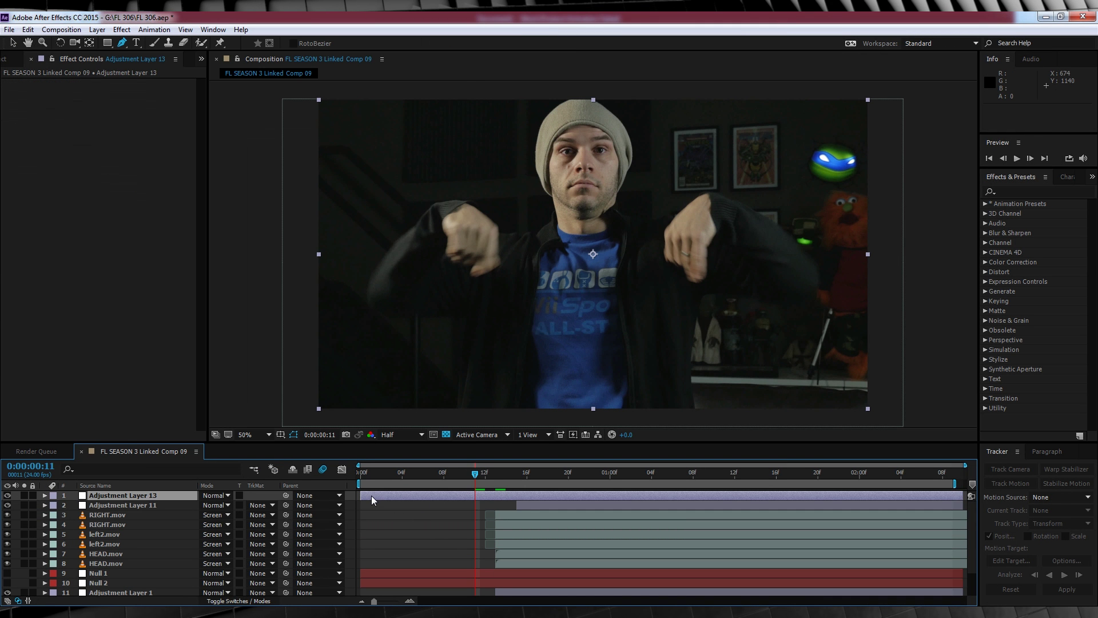
drag(361, 492, 591, 475)
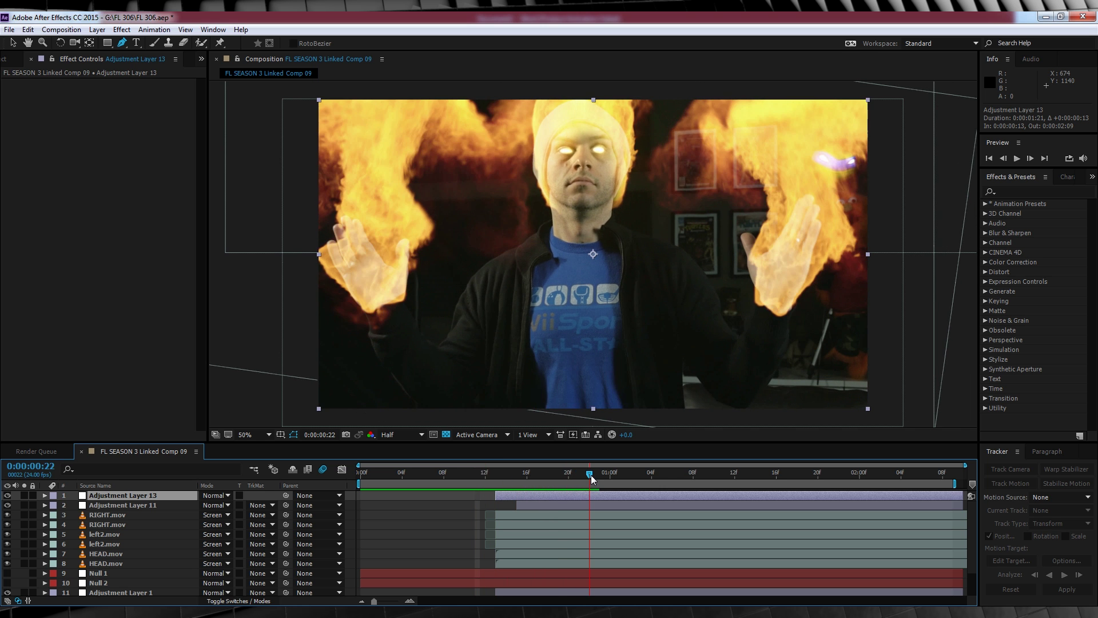
Trace Pen-tool masks around the left and right hands on the adjustment layer.
click(122, 43)
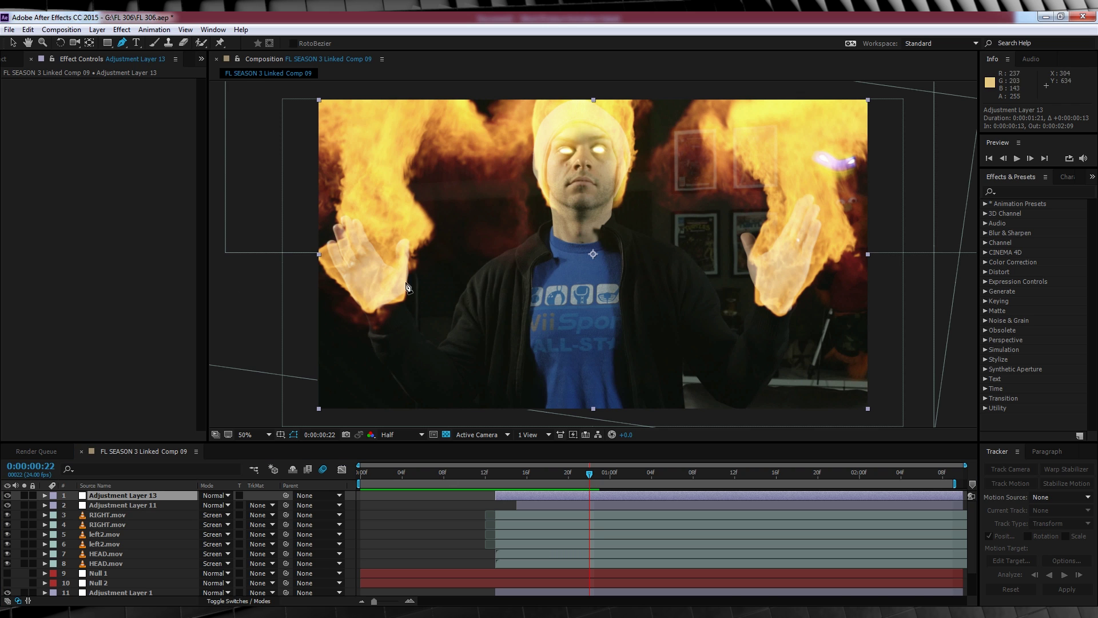
click(415, 232)
click(421, 263)
click(400, 311)
click(344, 304)
click(315, 266)
click(308, 205)
click(349, 200)
click(397, 229)
click(415, 233)
click(821, 178)
click(846, 213)
click(776, 317)
click(737, 230)
click(608, 116)
Trace a closed mask around the actor's head and face.
click(613, 197)
click(590, 207)
click(566, 210)
click(547, 181)
click(542, 149)
click(545, 124)
click(569, 112)
click(588, 112)
click(607, 116)
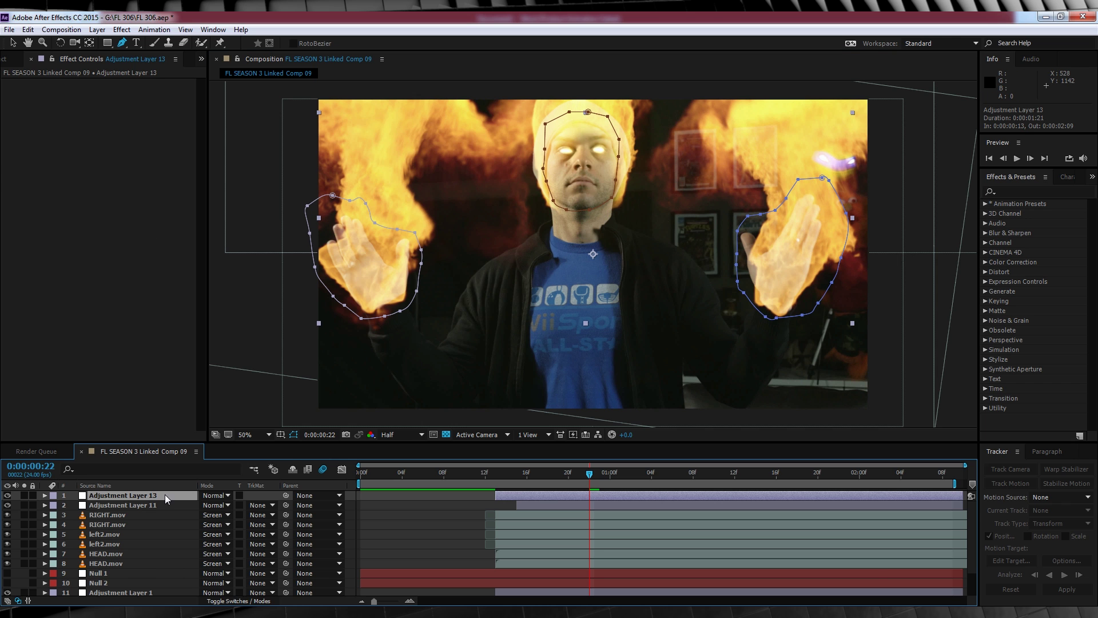
Set Mask Feather to 50 on all three masks.
key(f)
click(227, 515)
text(50)
key(Return)
click(228, 534)
text(50)
key(Return)
click(229, 554)
text(50)
key(Return)
Apply an Exposure effect to the masked adjustment layer with Exposure 0.65.
click(115, 497)
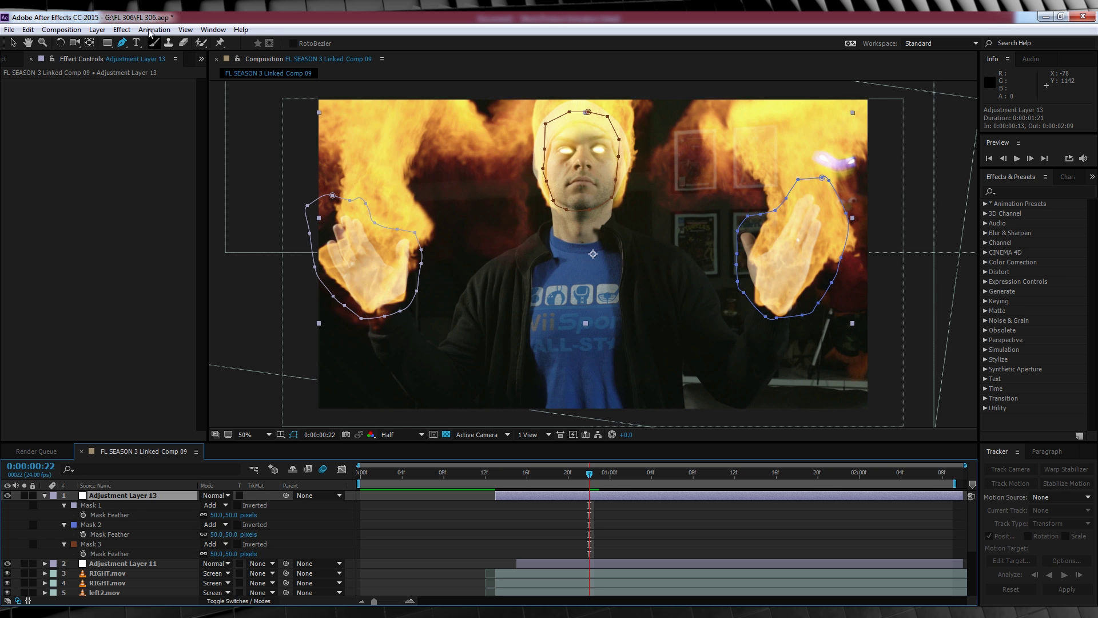
click(121, 30)
mouse_move(173, 148)
click(304, 399)
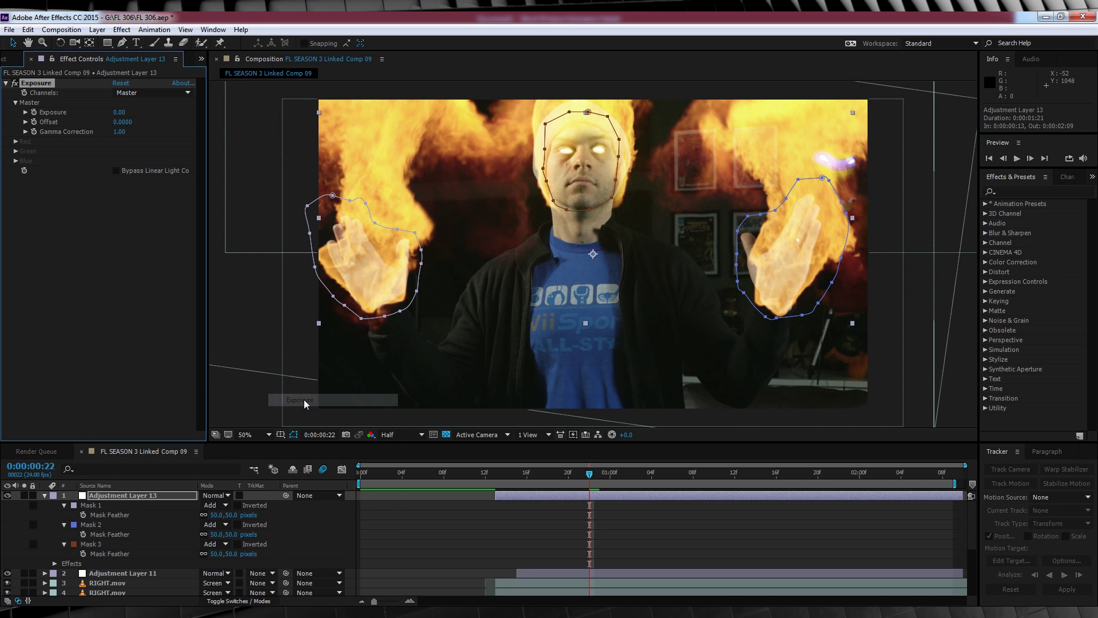
click(120, 112)
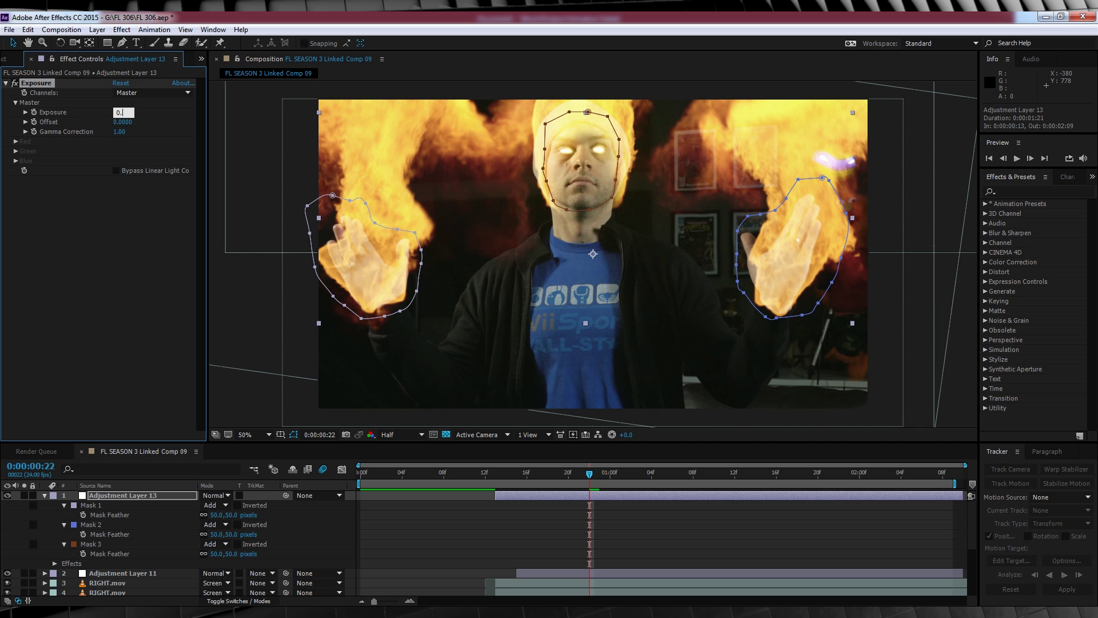
text(0.65)
click(117, 131)
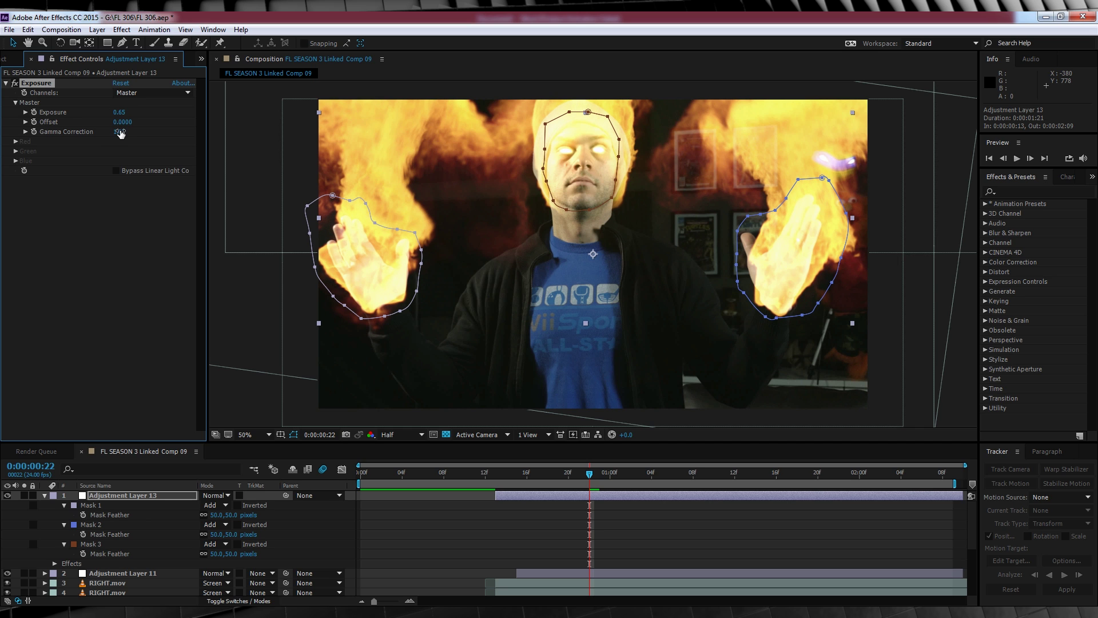
Toggle the Exposure effect on and off to compare, then preview the brightened result.
click(247, 390)
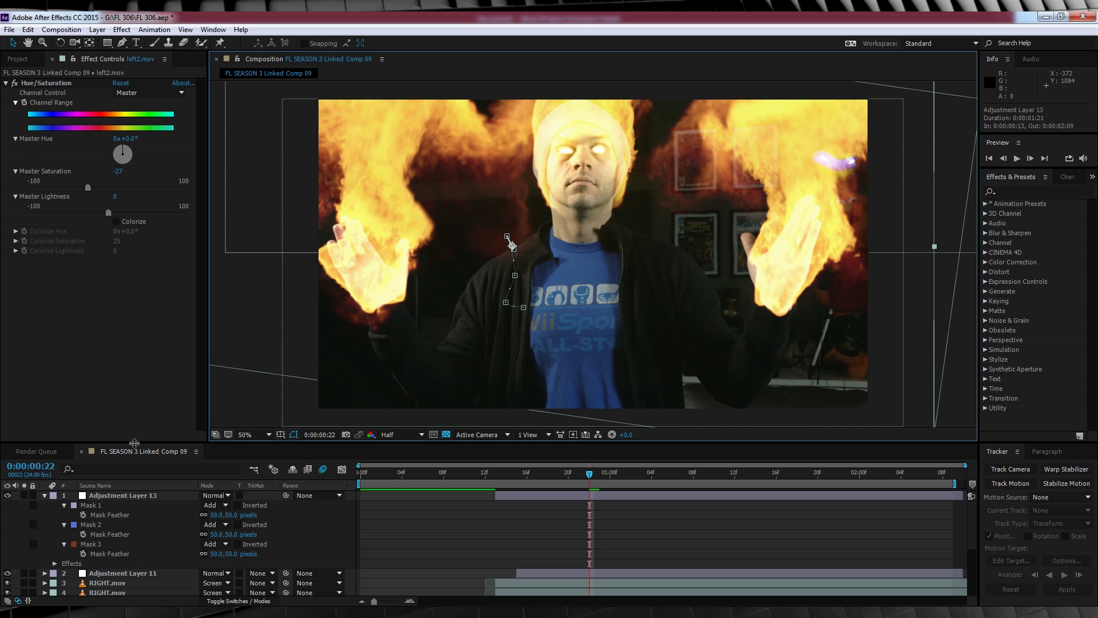
click(127, 493)
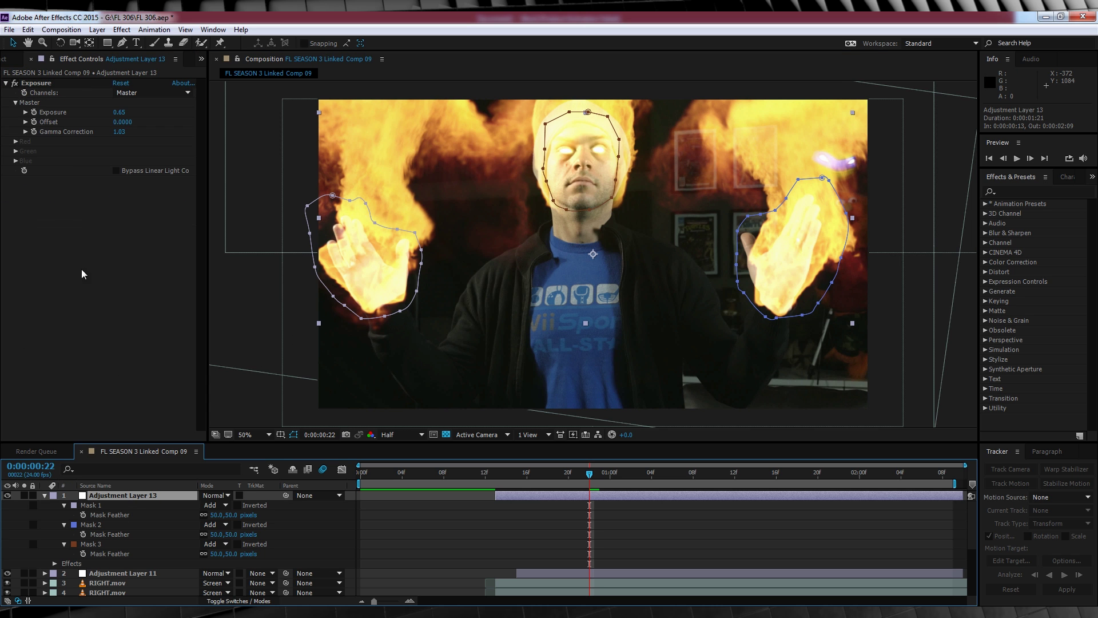
click(15, 83)
click(14, 84)
click(15, 83)
click(15, 83)
click(15, 83)
click(15, 83)
mouse_move(457, 477)
mouse_down()
mouse_move(531, 480)
mouse_move(464, 481)
mouse_up()
key(space)
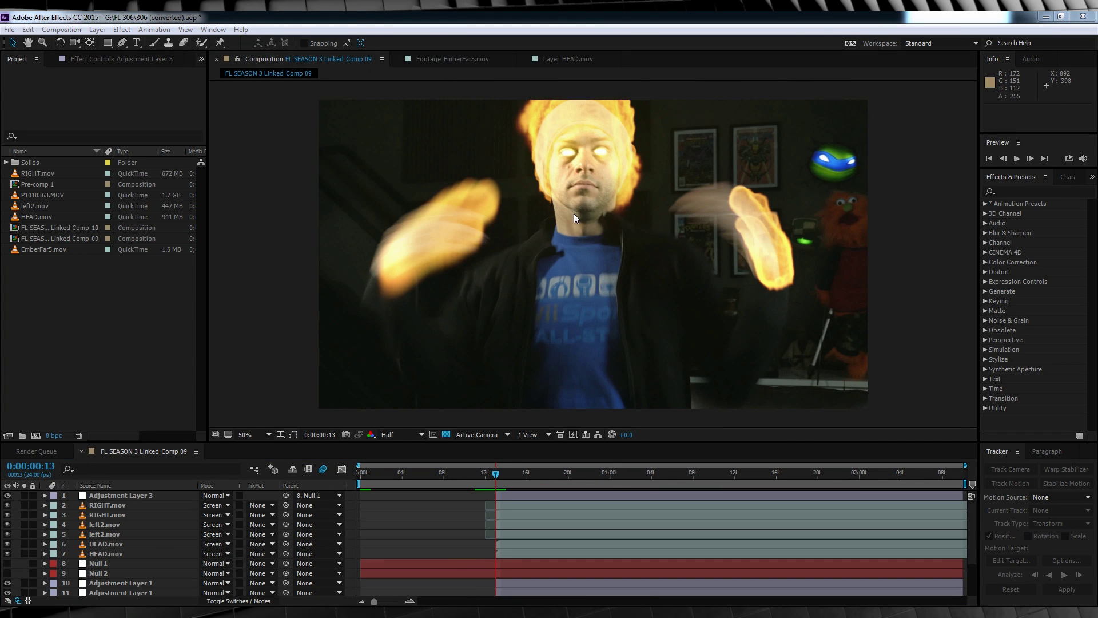
Open EmberFar5.mov in the Footage viewer and scrub through its floating embers.
double_click(49, 249)
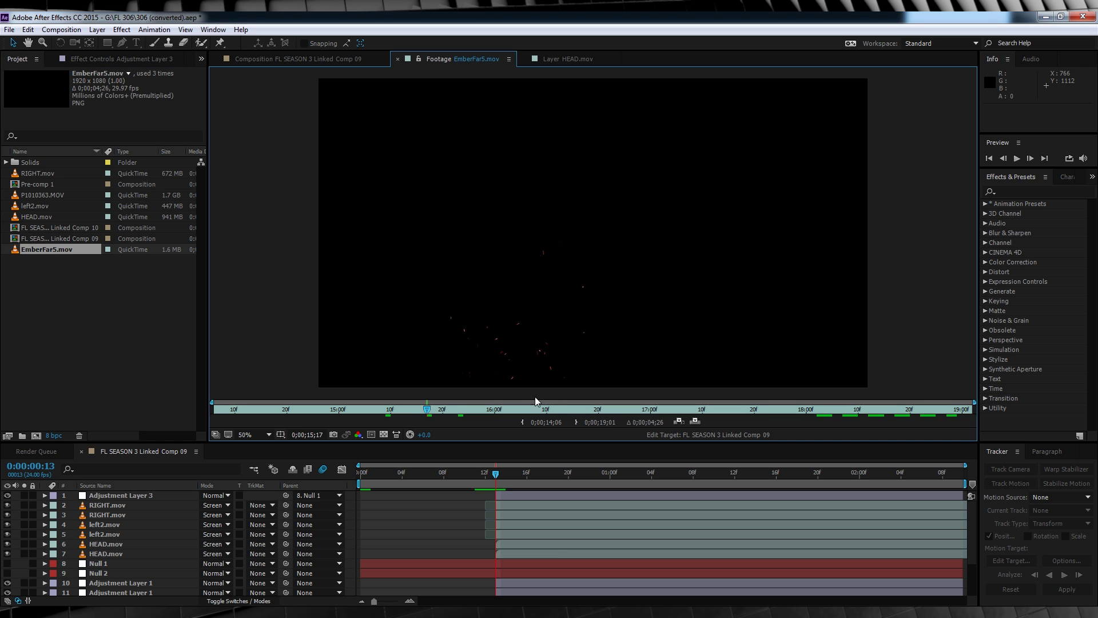
drag(550, 411, 615, 410)
drag(502, 410, 505, 410)
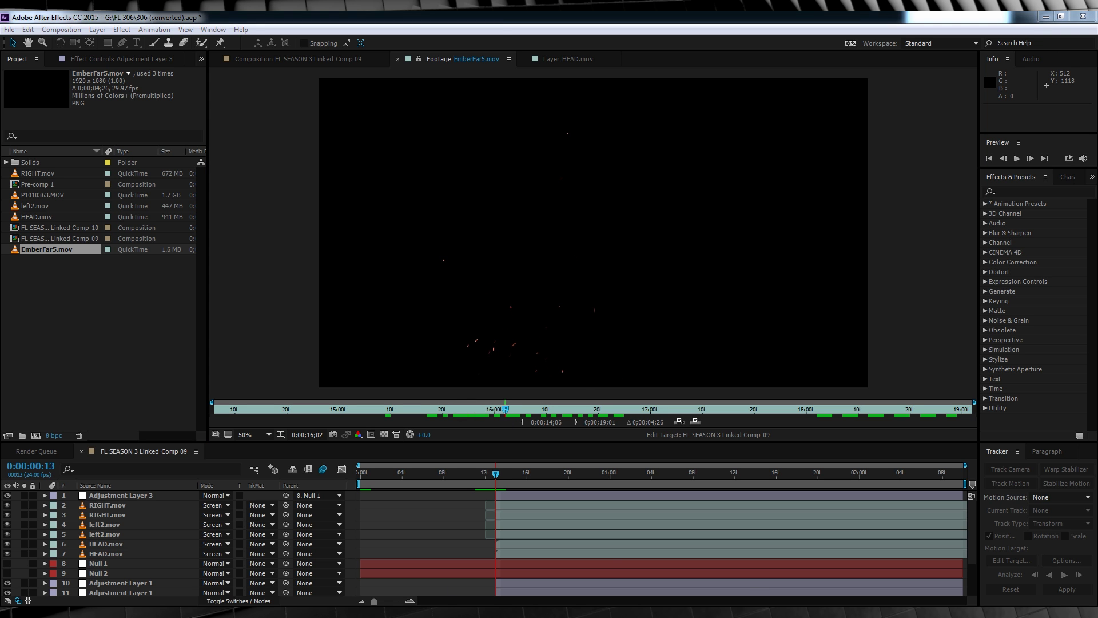
View the Rodypolis Fire FX free stock footage page in Firefox, then return to After Effects.
key(alt+Tab)
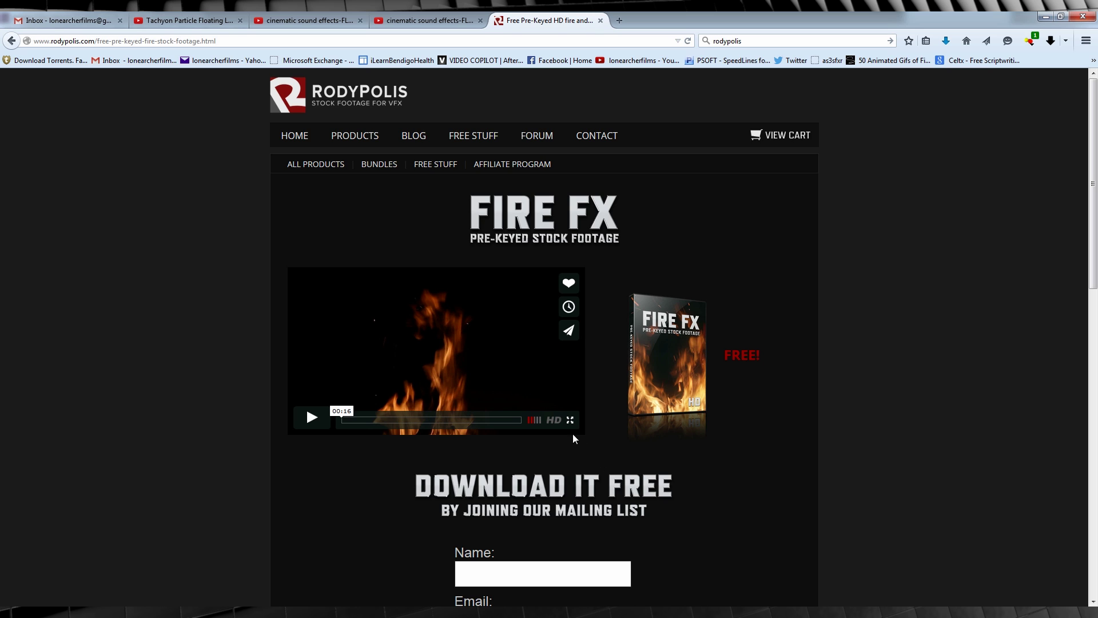
key(alt+Tab)
Add EmberFar5.mov to the comp starting at frame 8, reposition it, and set Screen mode.
drag(48, 250, 103, 497)
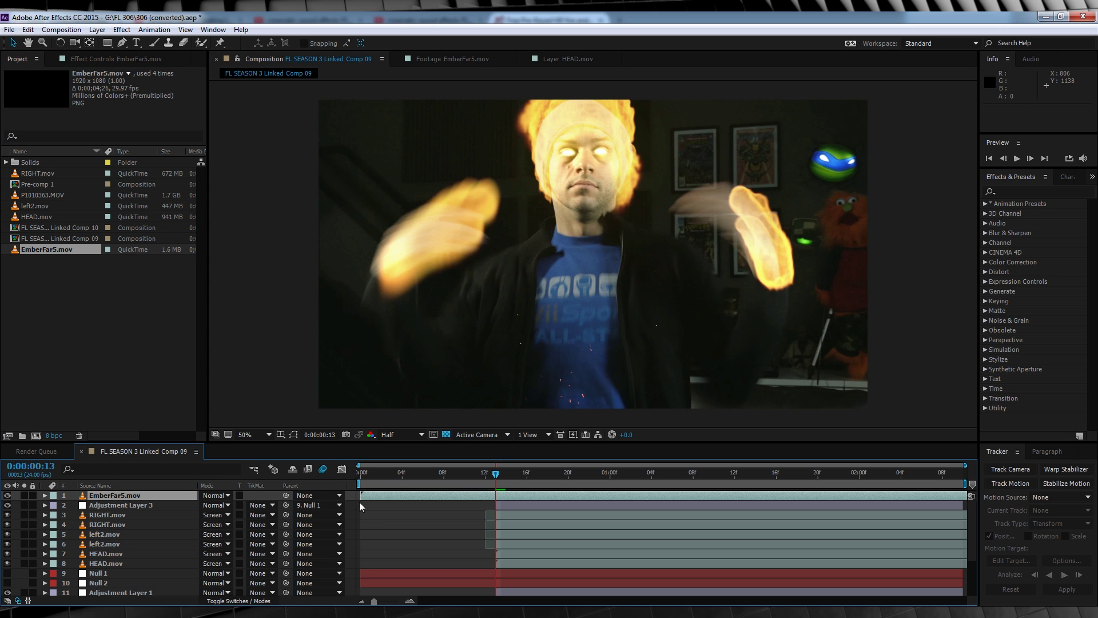
drag(362, 495, 493, 495)
drag(576, 383, 557, 340)
drag(431, 250, 430, 248)
click(216, 495)
click(270, 250)
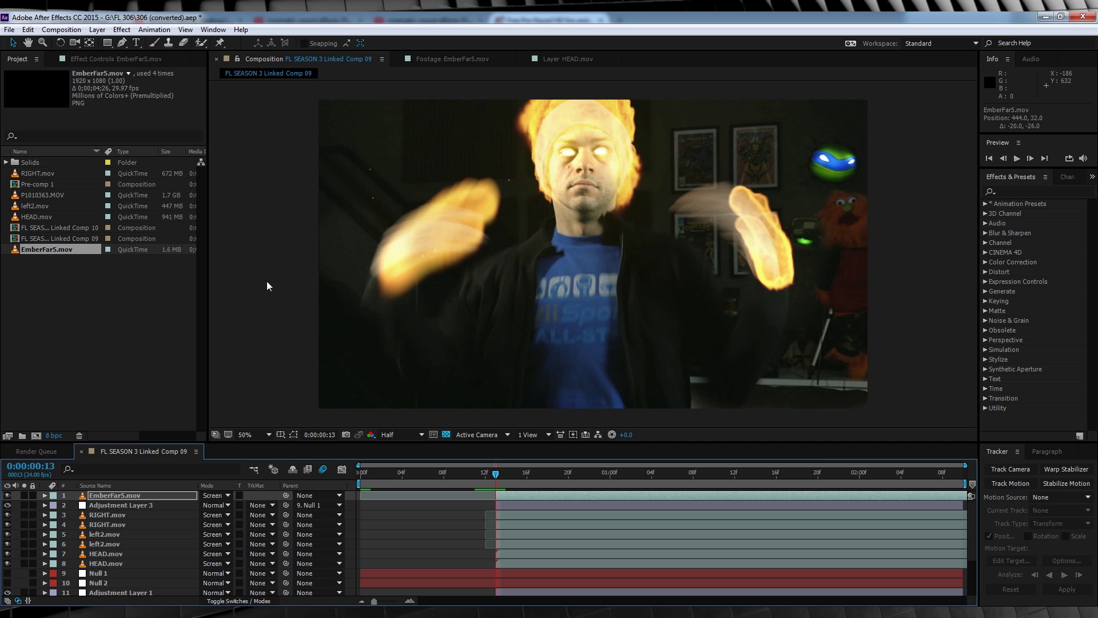
Soften the embers with Camera Lens Blur at radius 2.
click(123, 30)
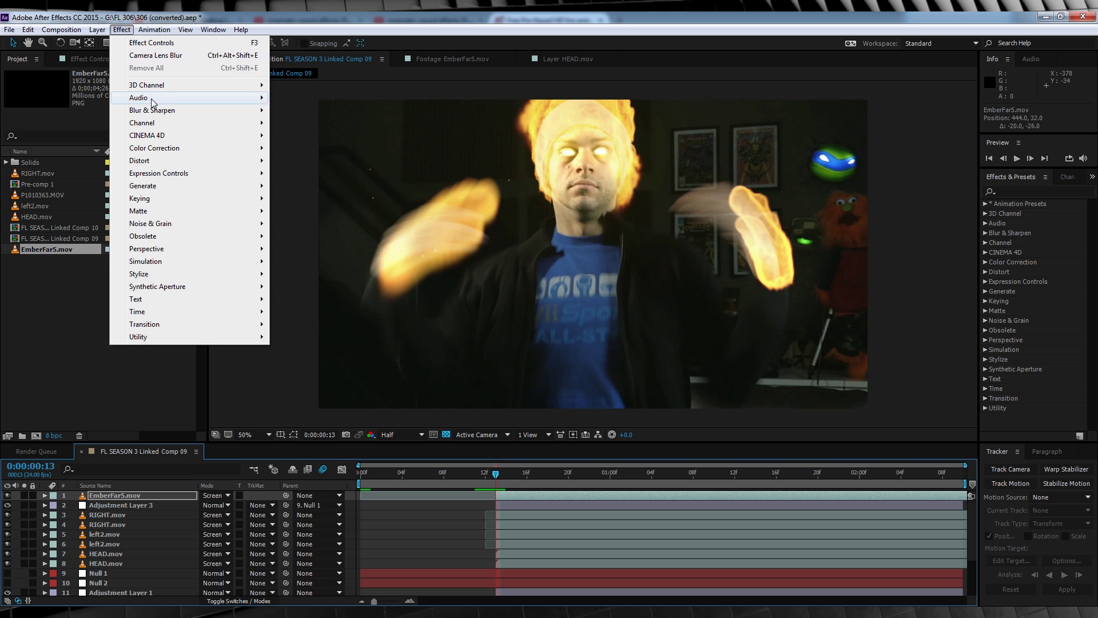
mouse_move(180, 113)
click(326, 136)
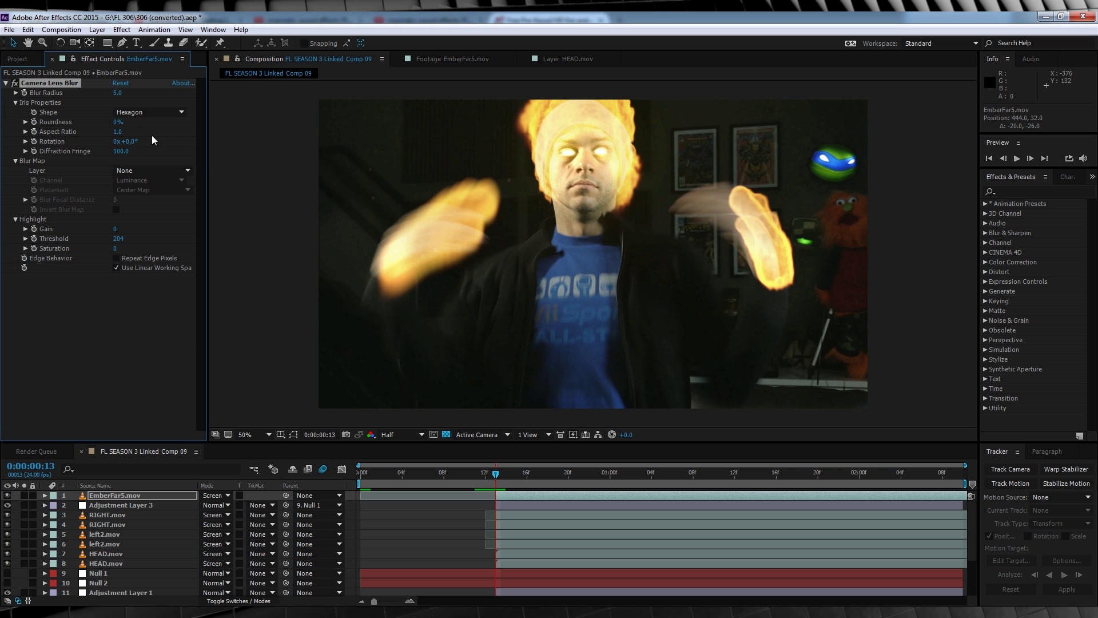
click(119, 93)
text(2)
key(Return)
drag(495, 478, 602, 475)
Duplicate the ember layer twice with offset timing and position, then preview from frame 12.
click(434, 492)
key(ctrl+d)
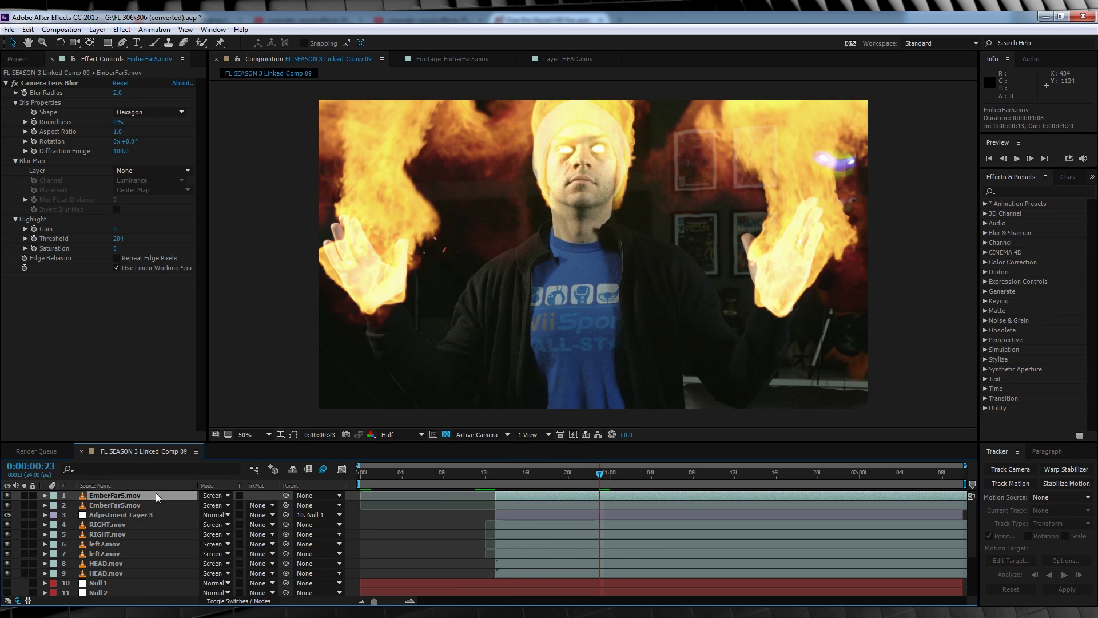
drag(435, 492, 522, 493)
drag(423, 224, 838, 237)
click(520, 495)
key(ctrl+d)
drag(520, 495, 433, 493)
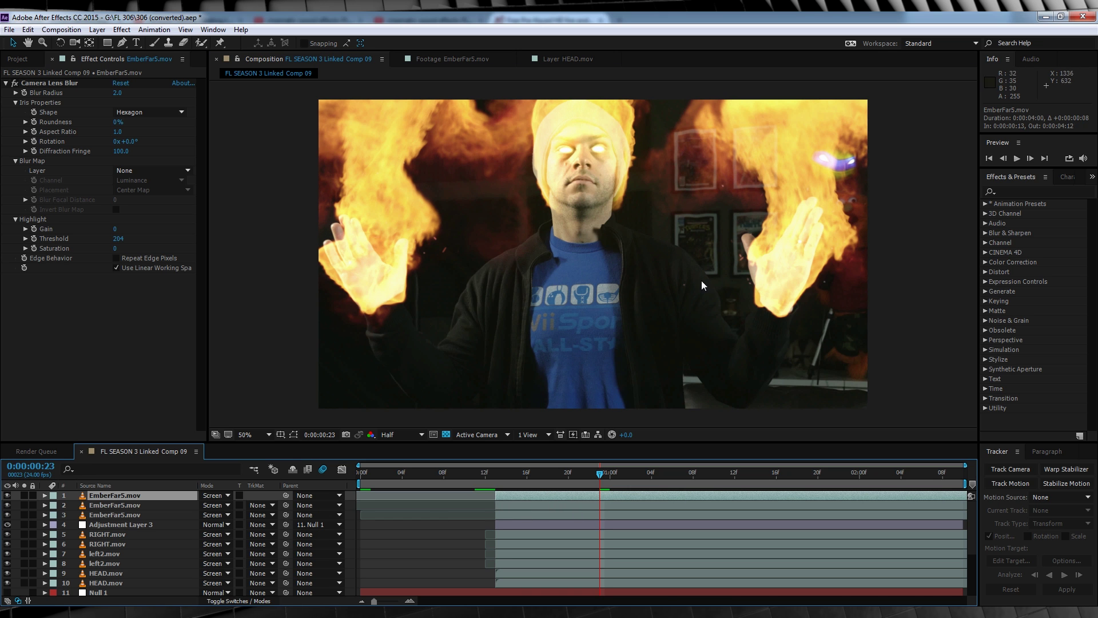
click(485, 472)
key(space)
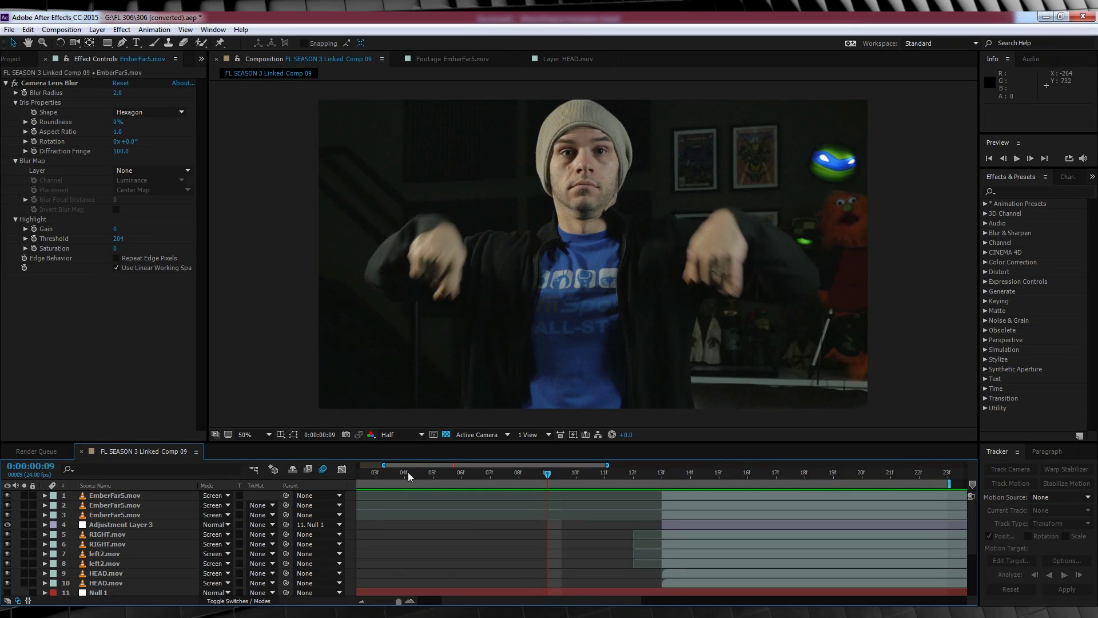
Create a new adjustment layer trimmed to last only frame 13.
click(99, 30)
mouse_move(114, 42)
click(325, 119)
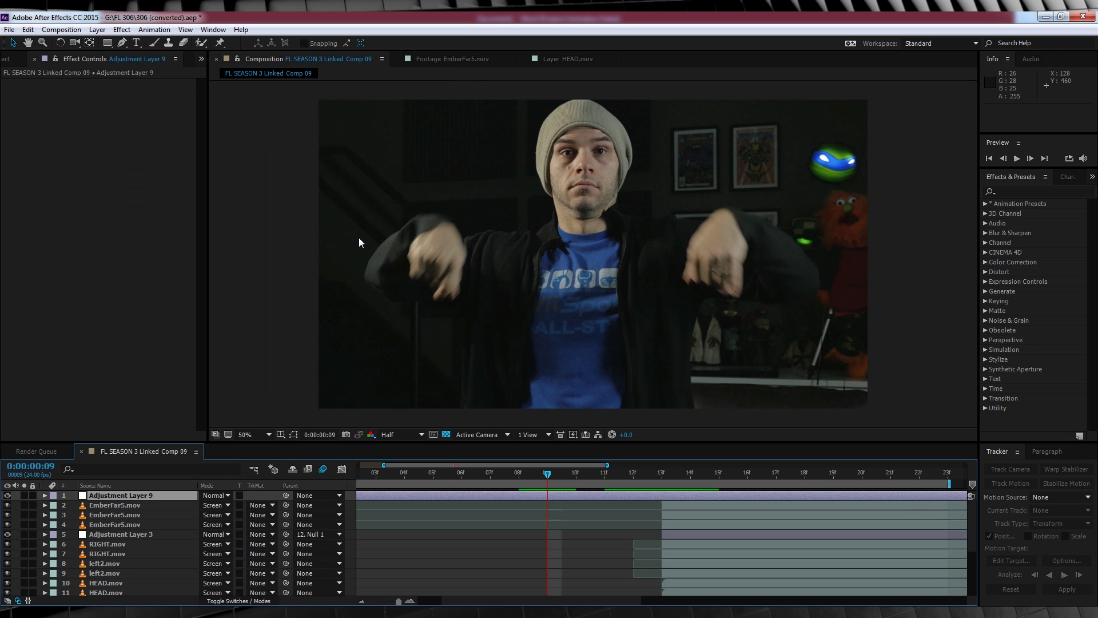
click(661, 478)
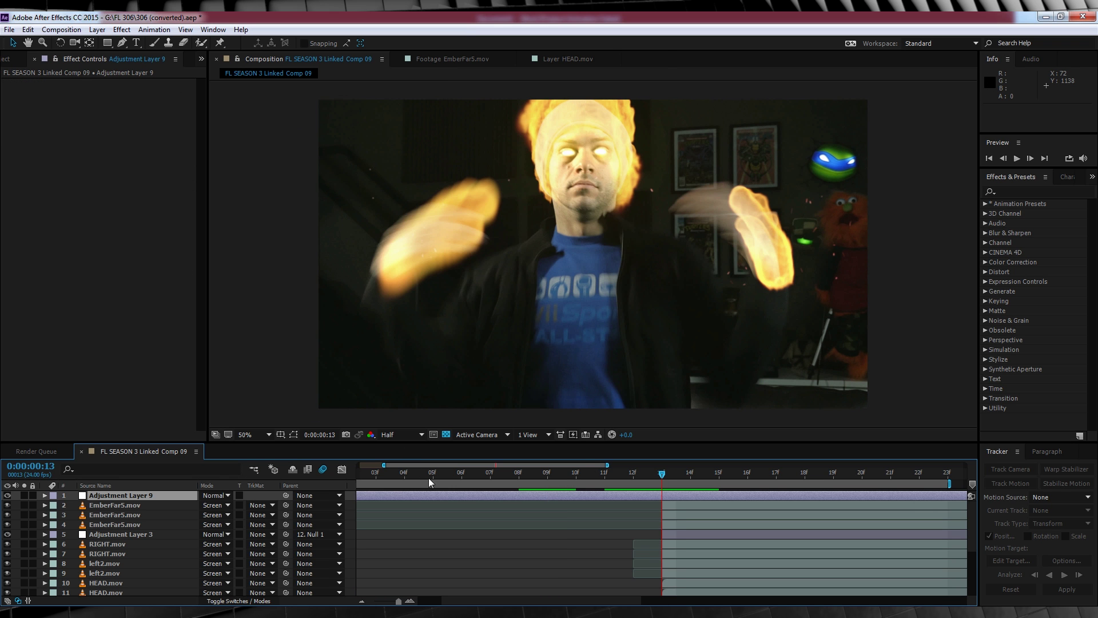
key(alt+bracketleft)
click(626, 506)
drag(674, 476, 712, 501)
click(712, 496)
key(alt+bracketright)
key(Page_Up)
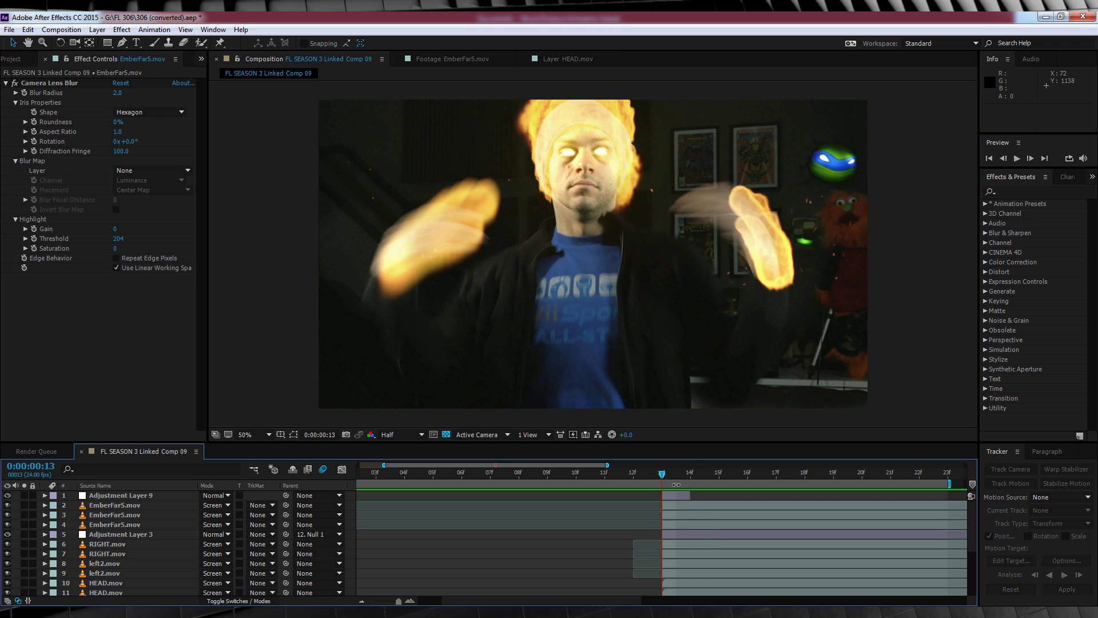
Apply CC Light Rays to the adjustment layer, centred on the actor's face.
click(122, 30)
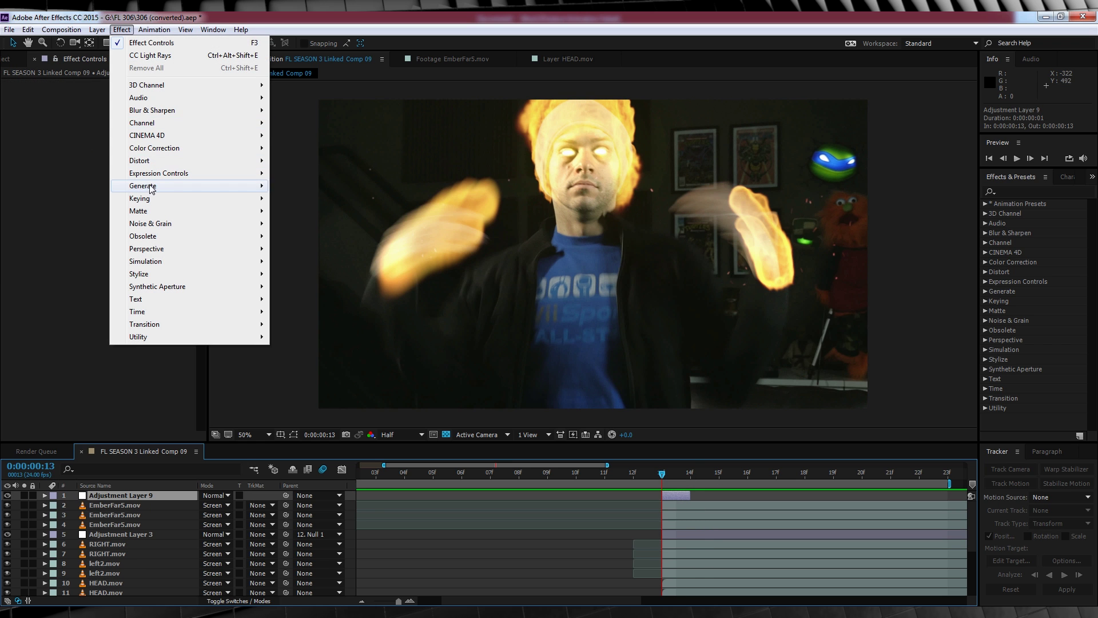
mouse_move(143, 186)
click(307, 274)
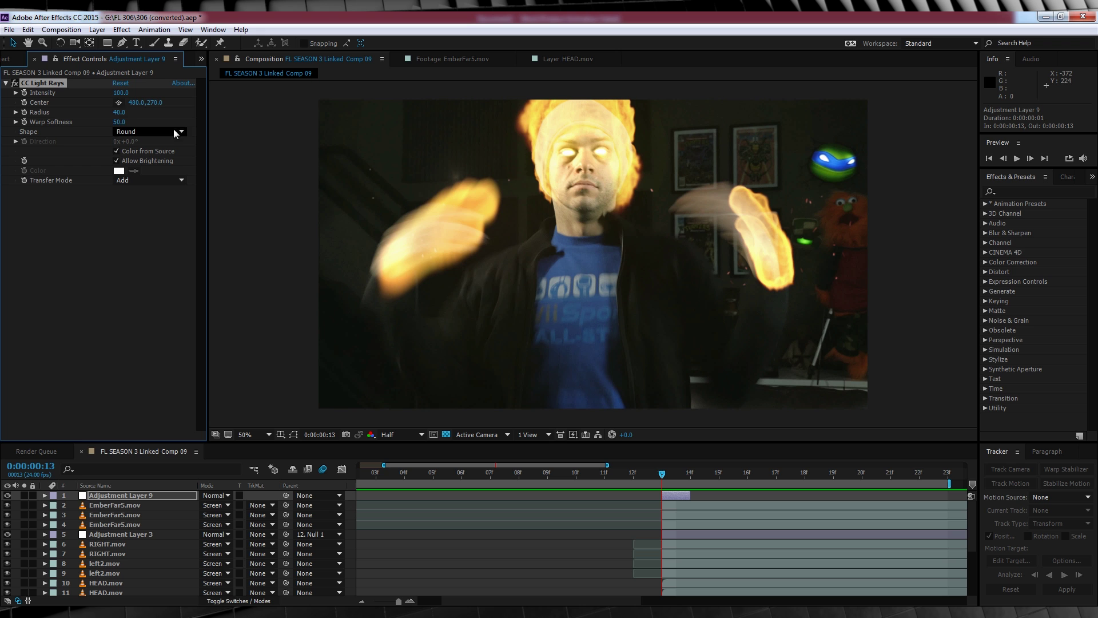
click(119, 103)
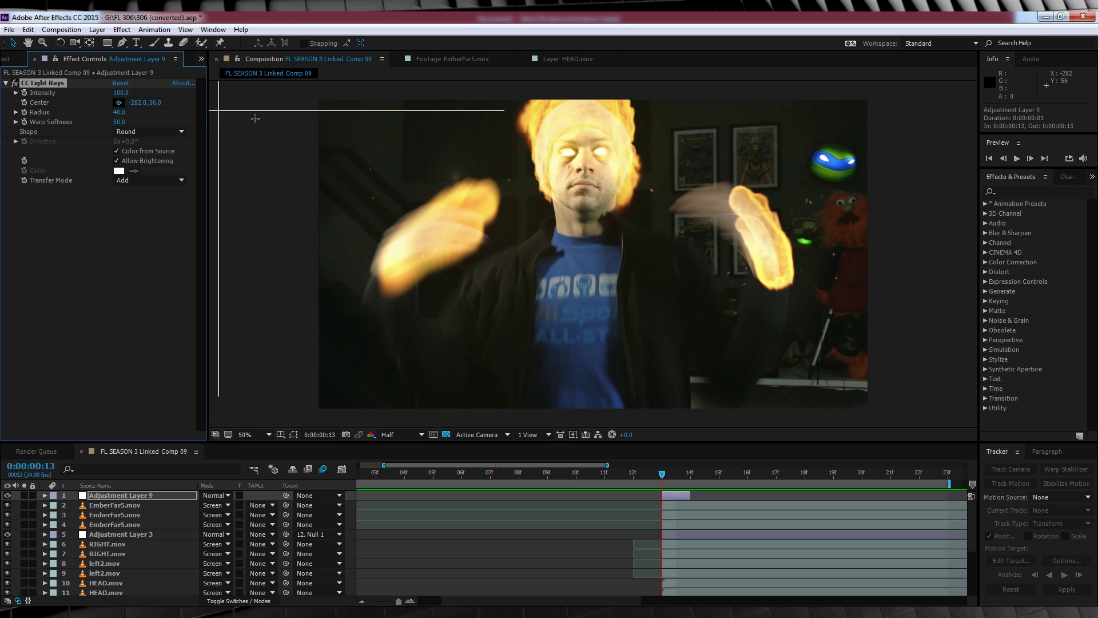
click(589, 167)
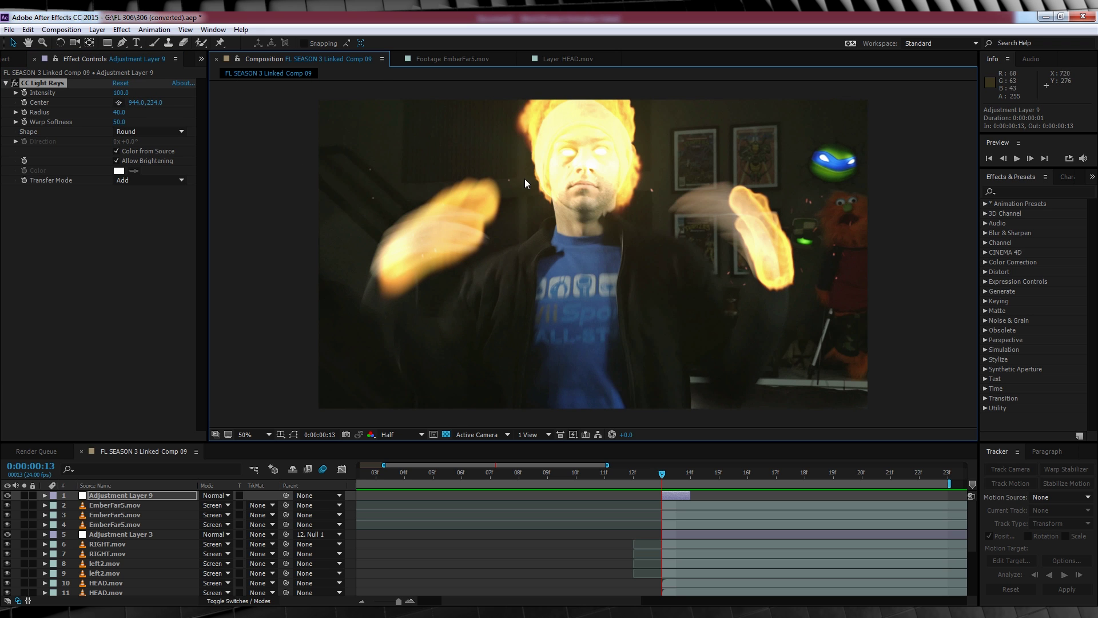
click(120, 92)
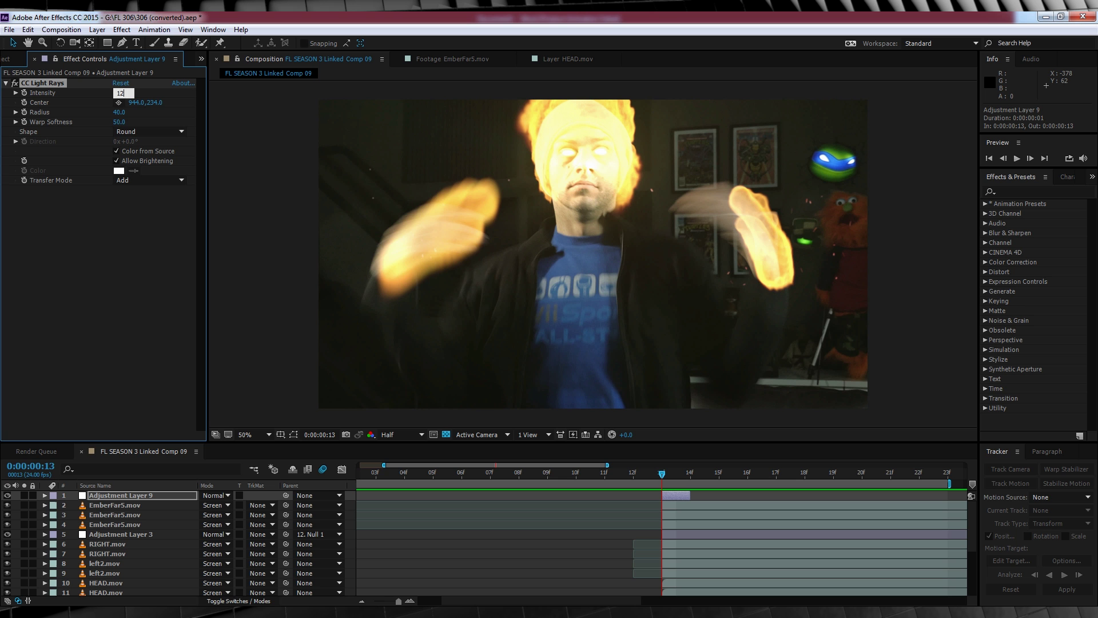